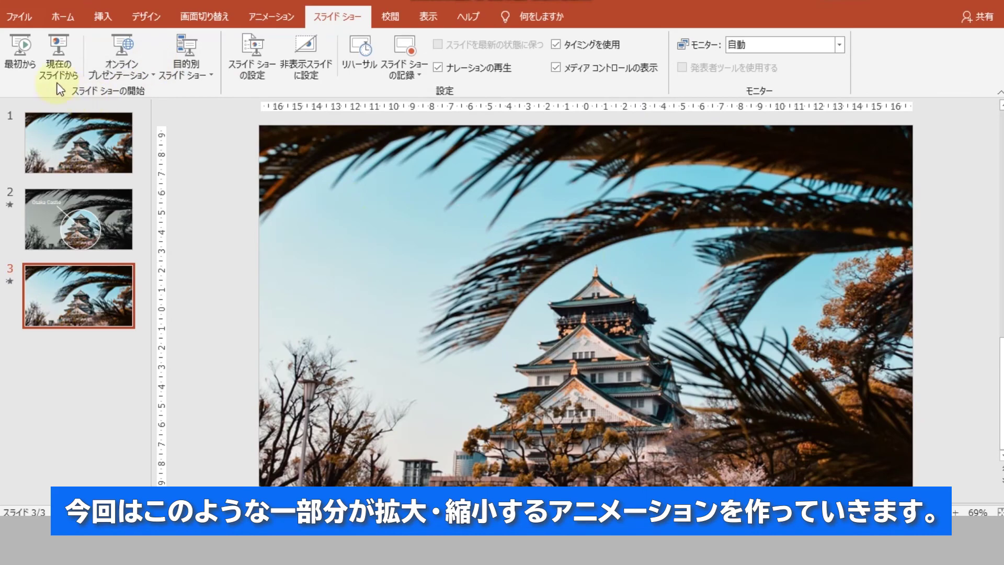
Preview the show, then add a blank slide after slide 3 holding the pasted castle photo
click(32, 57)
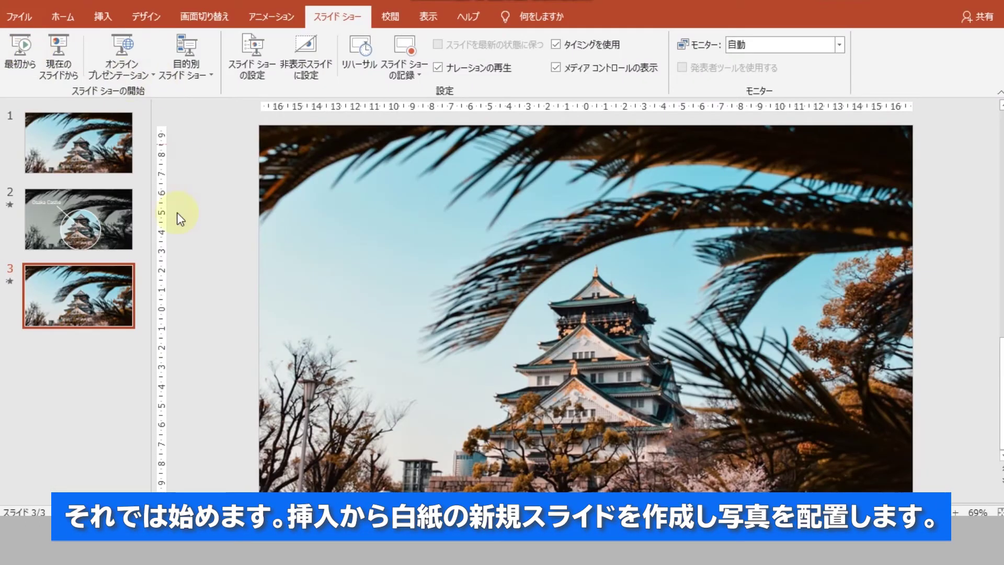
click(48, 389)
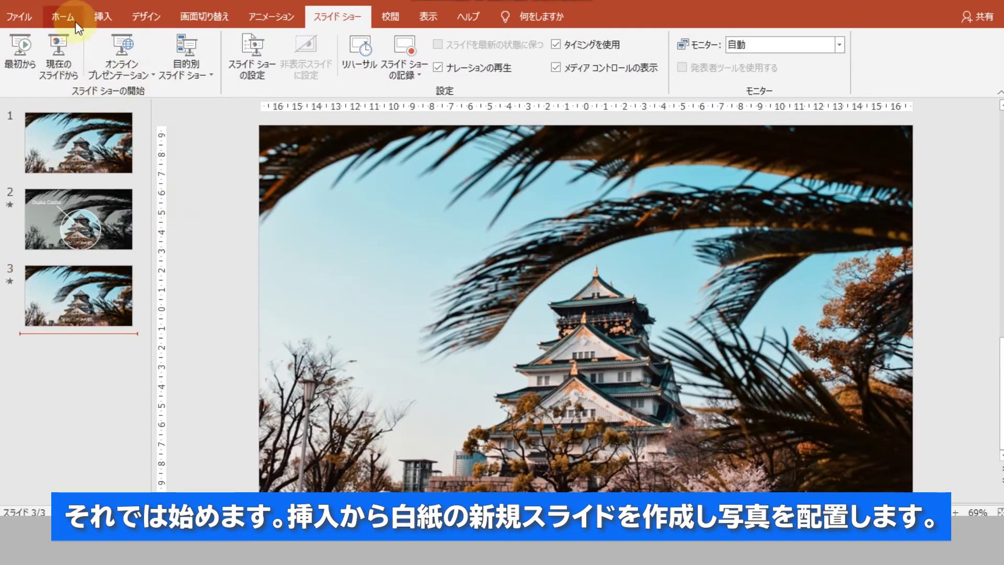
click(102, 16)
click(20, 68)
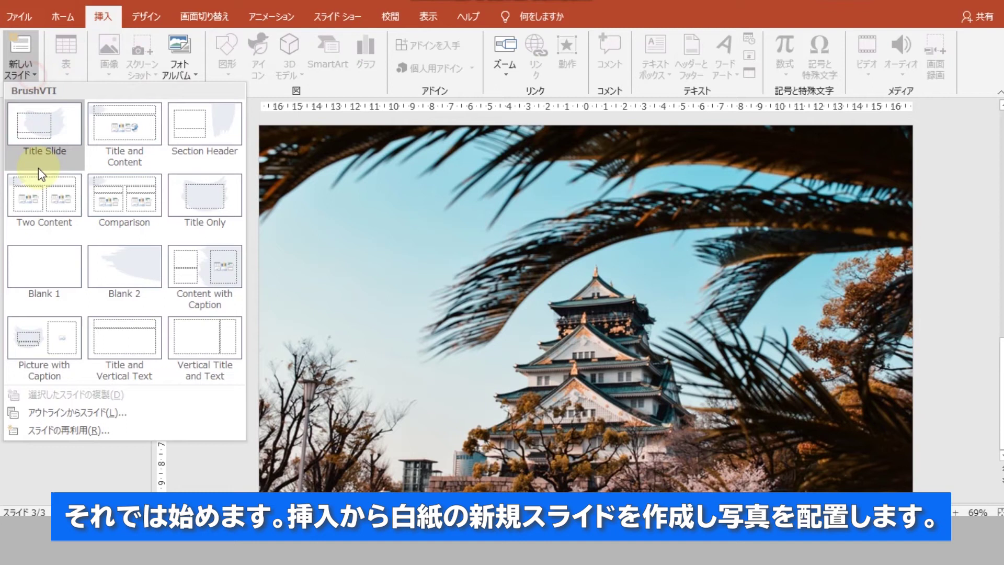
click(41, 263)
key(ctrl+v)
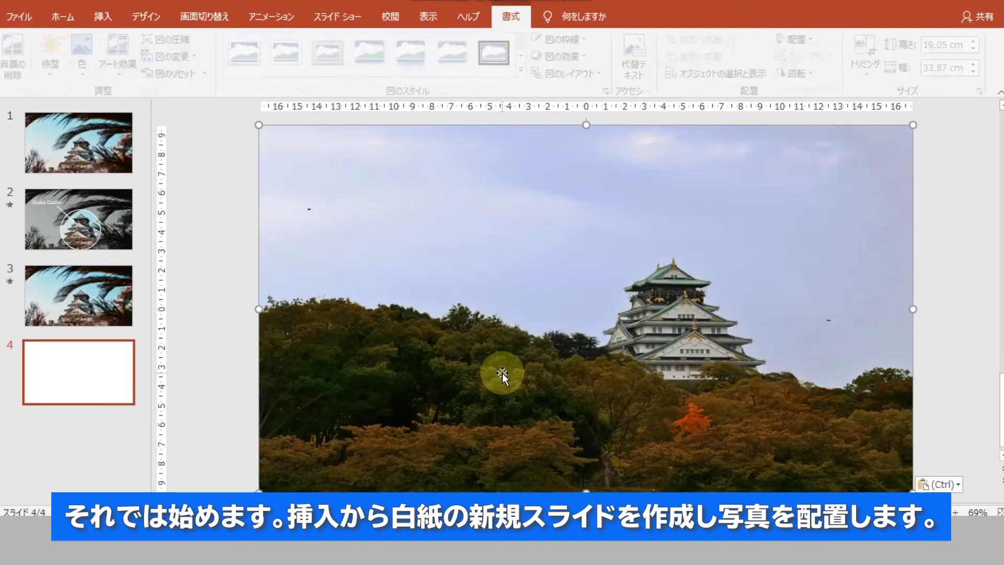
click(195, 294)
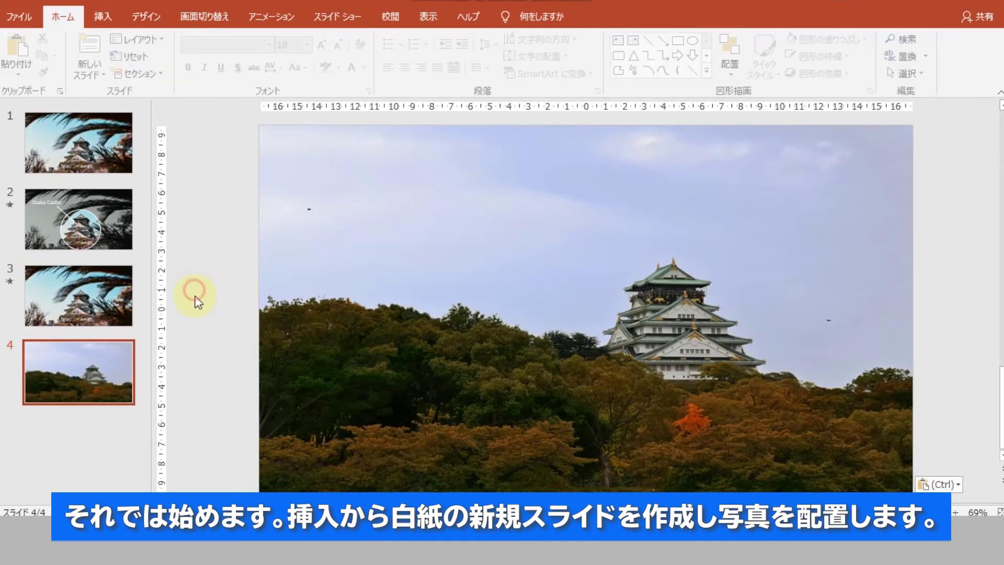
Duplicate slide 4 as slide 5 and switch to the copy
click(102, 381)
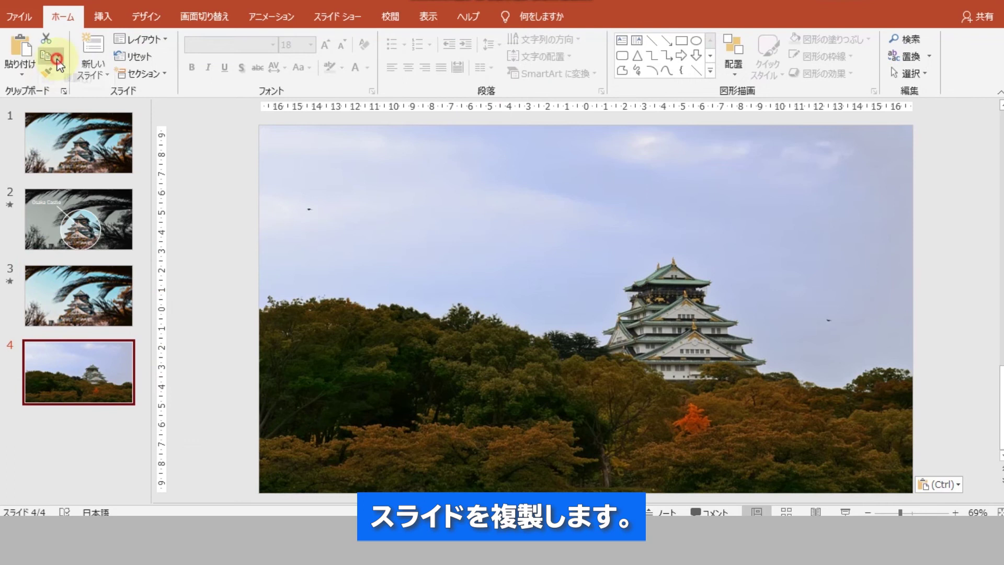
click(57, 60)
click(58, 93)
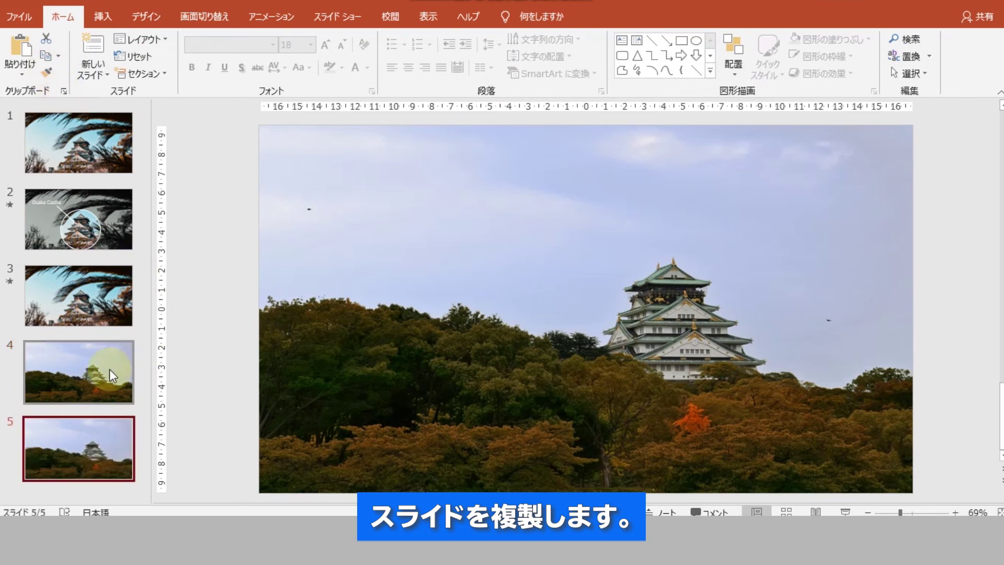
click(108, 398)
click(102, 460)
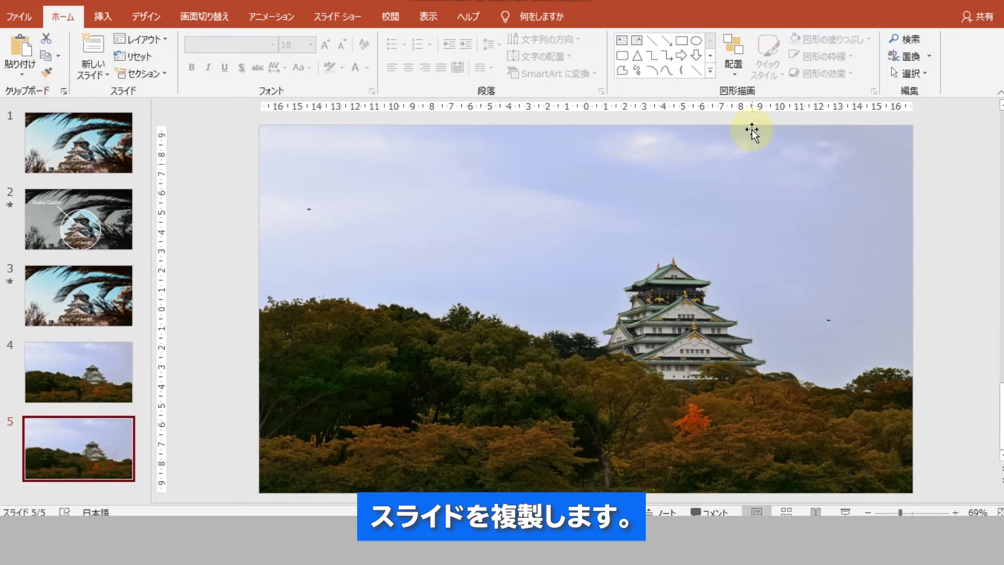
Draw an oval circle around the castle on slide 5 and set it to No Fill
click(103, 16)
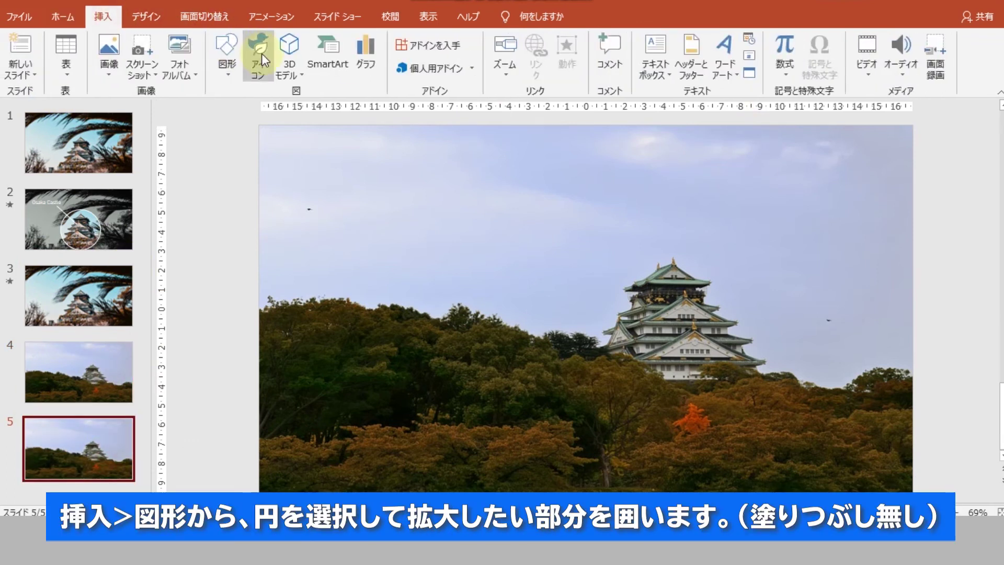
click(227, 59)
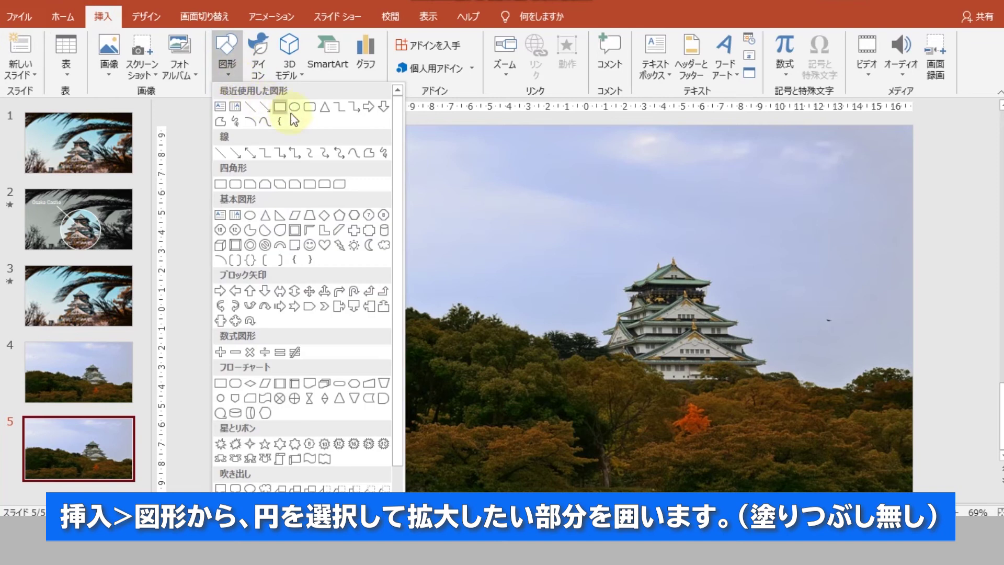
click(296, 110)
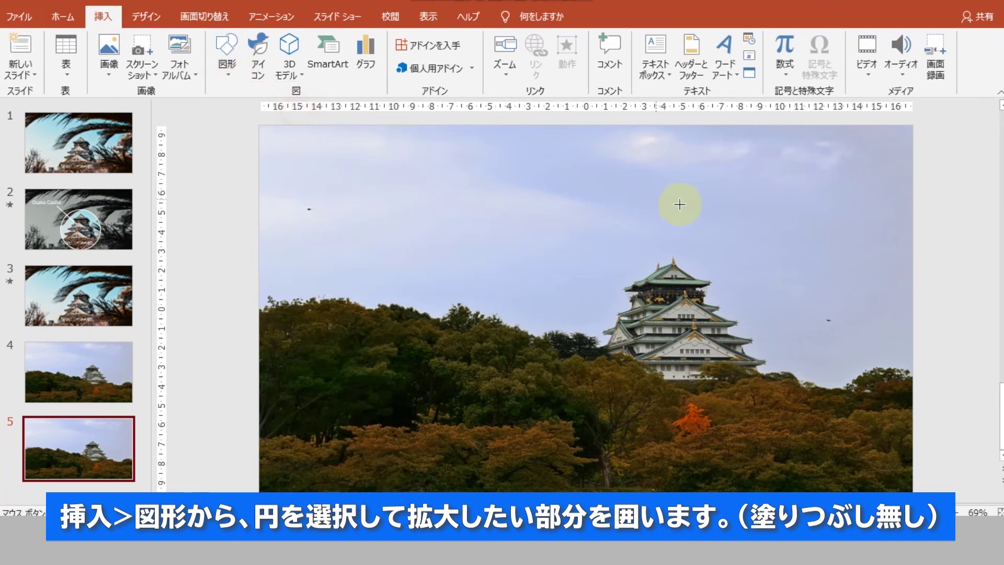
drag(598, 230, 767, 401)
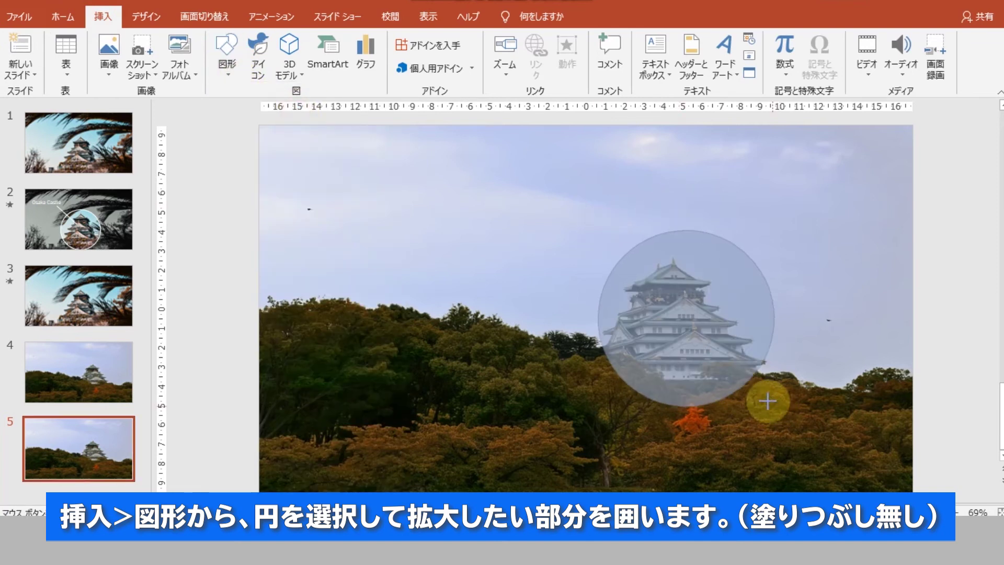
drag(729, 348, 728, 359)
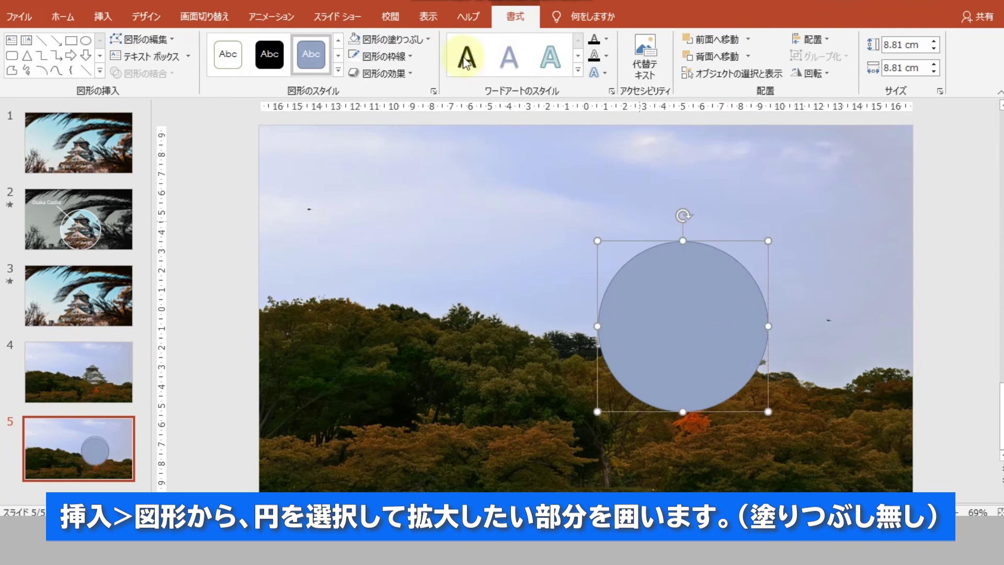
click(428, 46)
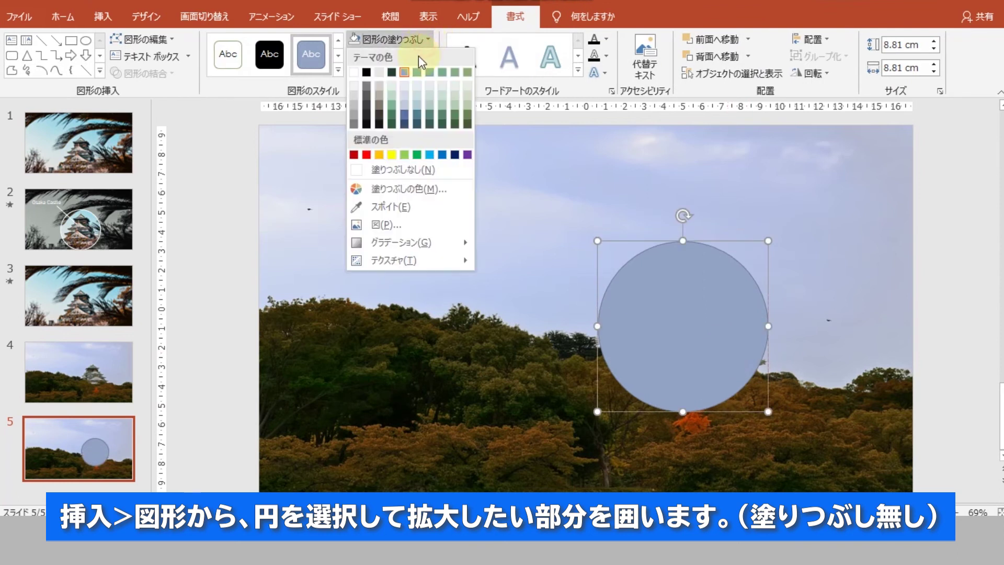
click(406, 167)
click(478, 197)
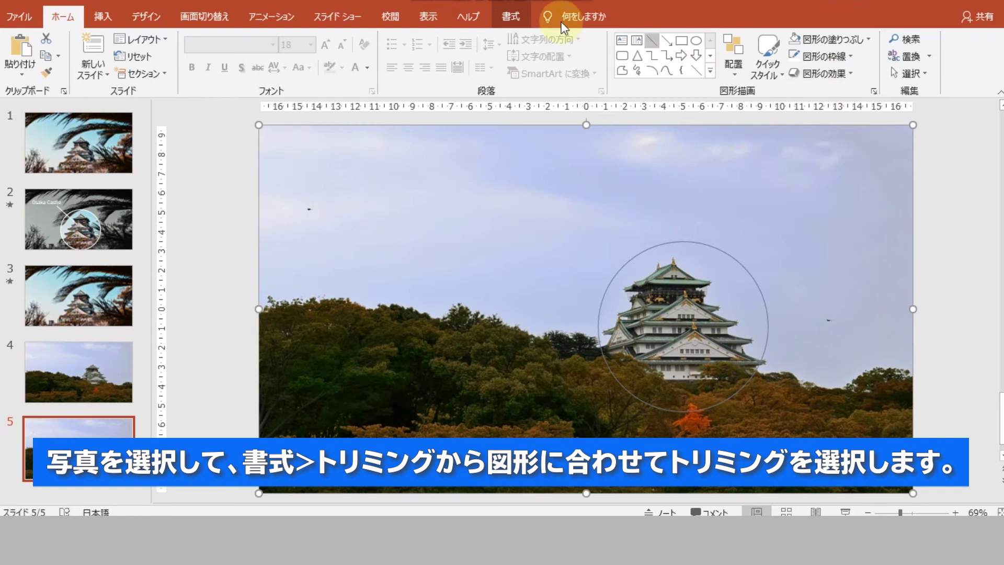
Crop the castle photo to an oval shape with a 1:1 aspect ratio
click(511, 16)
click(865, 67)
mouse_move(918, 109)
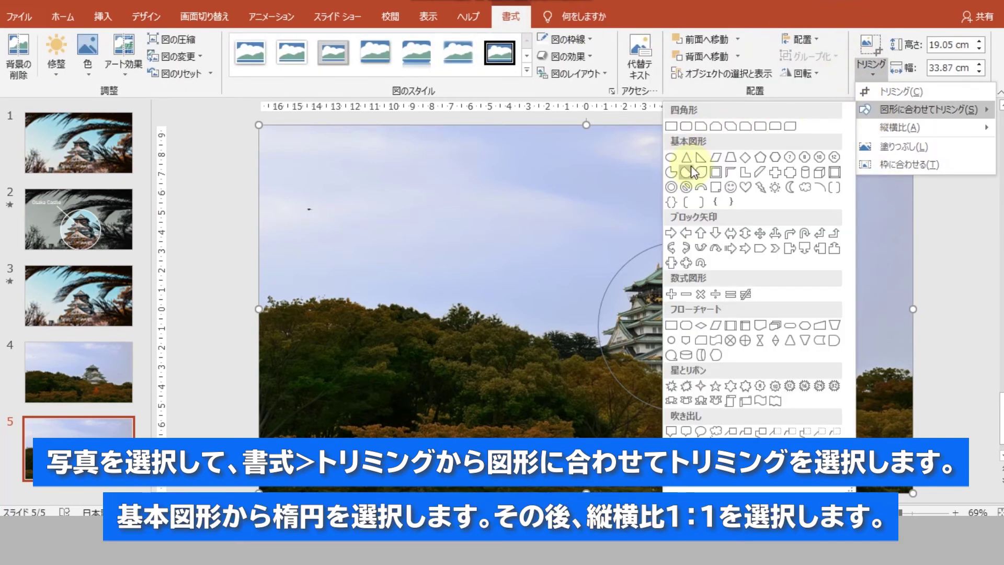
click(672, 158)
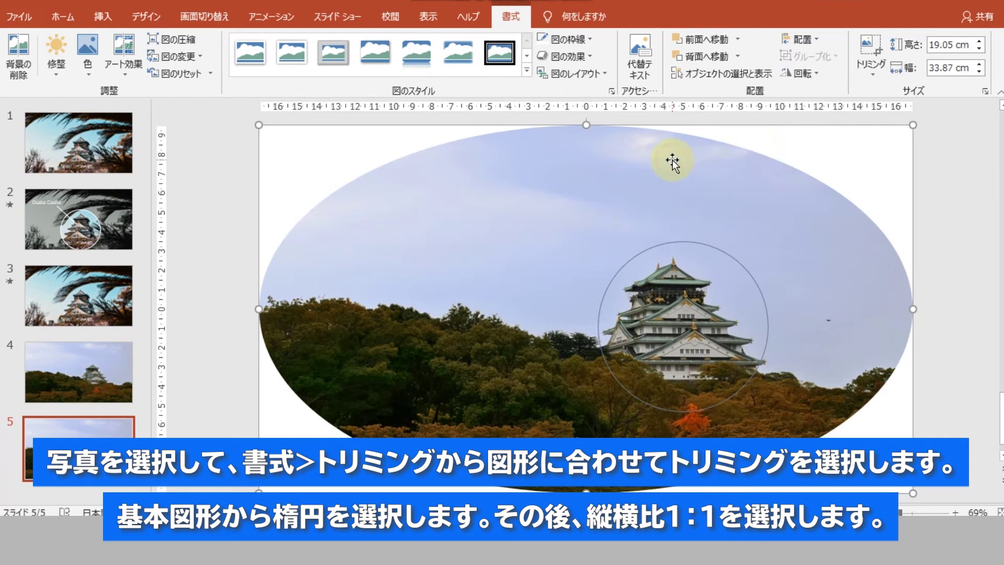
click(880, 74)
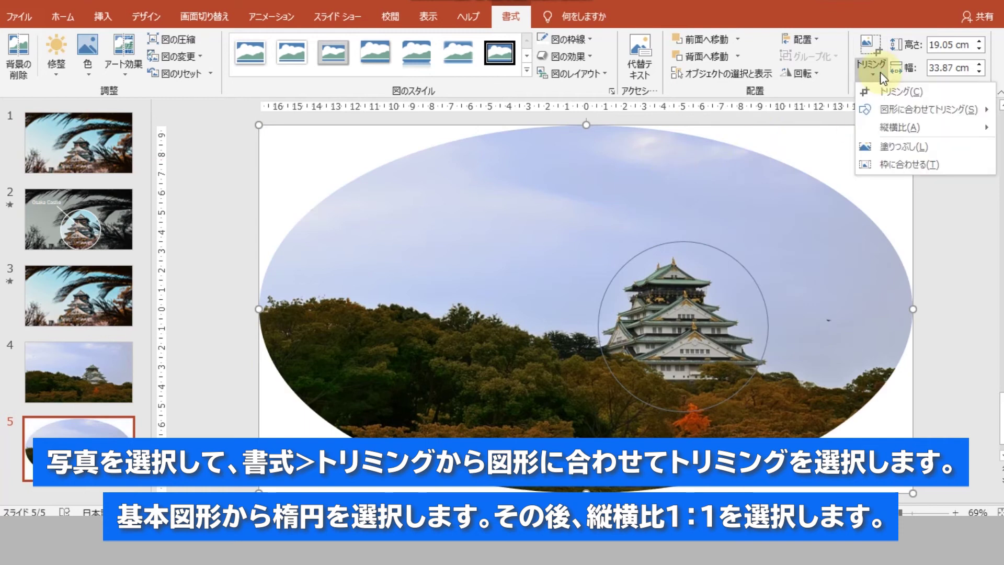
mouse_move(902, 127)
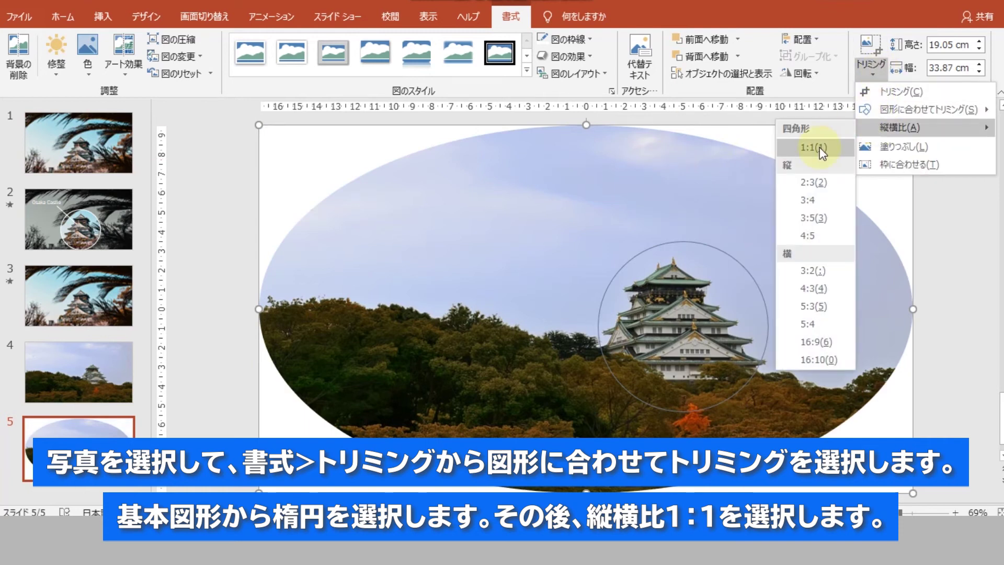
click(820, 151)
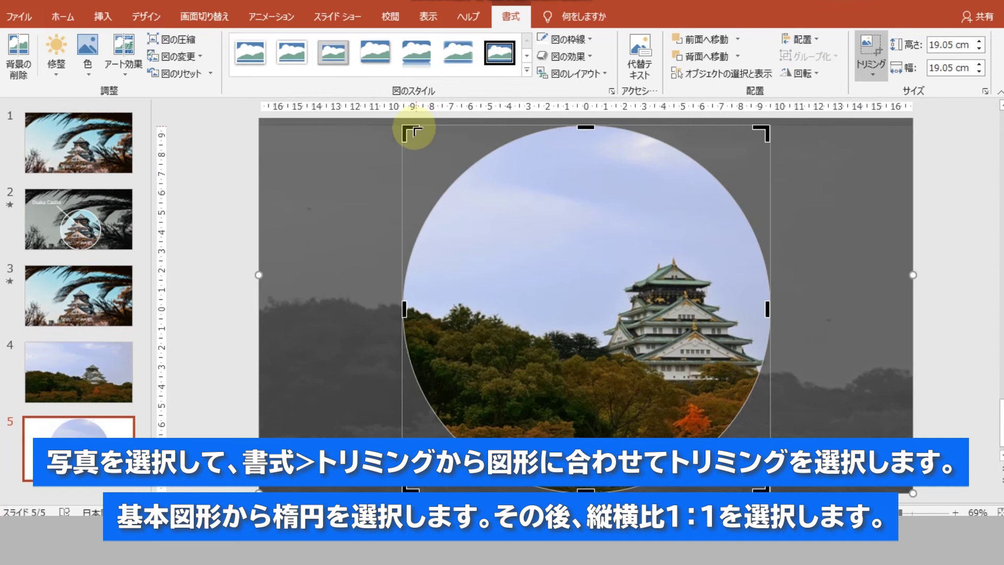
Adjust the circular crop to match the drawn outline, about 8.85 × 8.81 cm
drag(406, 127, 621, 262)
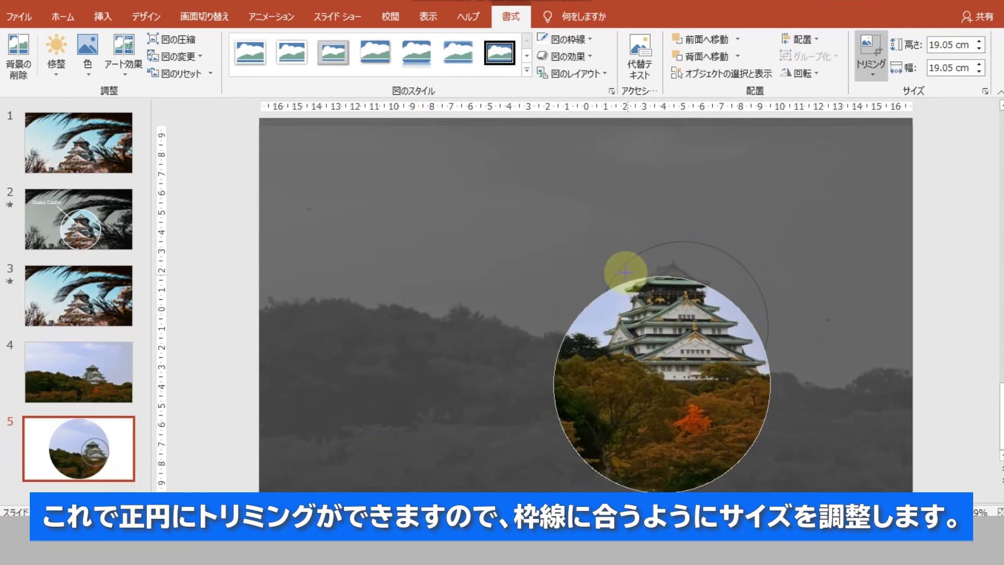
drag(545, 464, 626, 406)
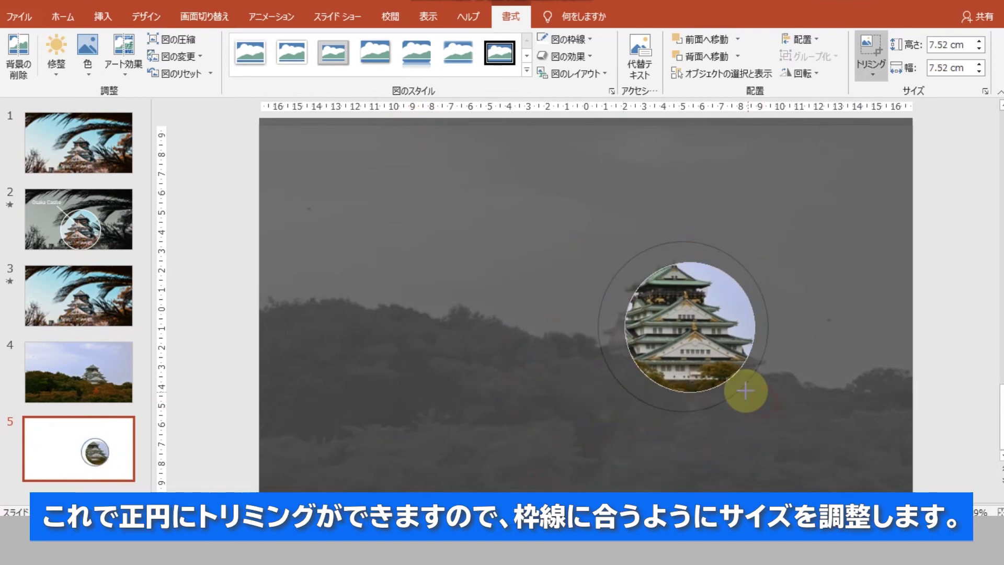
drag(761, 400, 755, 395)
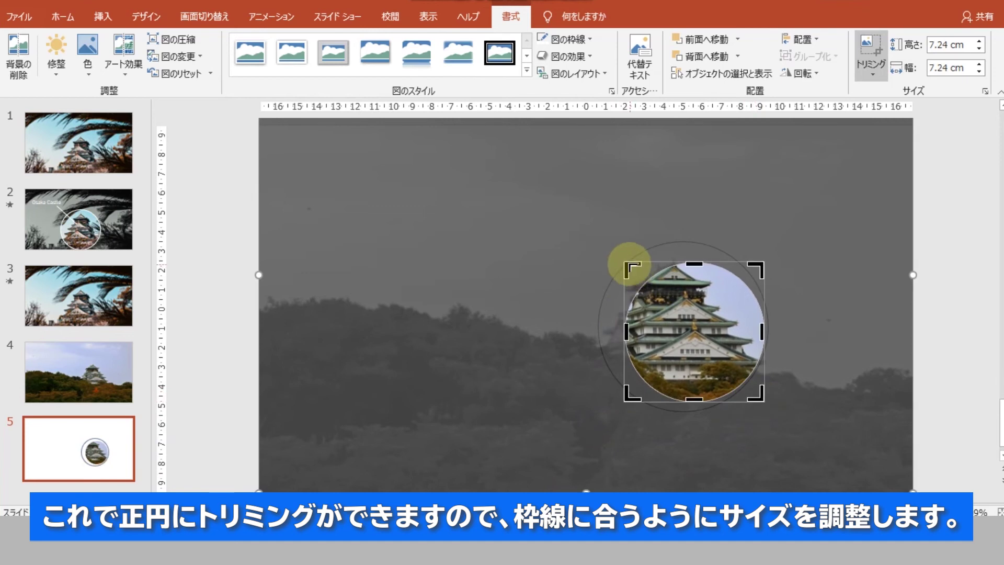
mouse_move(630, 264)
mouse_down()
mouse_move(601, 253)
mouse_move(603, 243)
mouse_up()
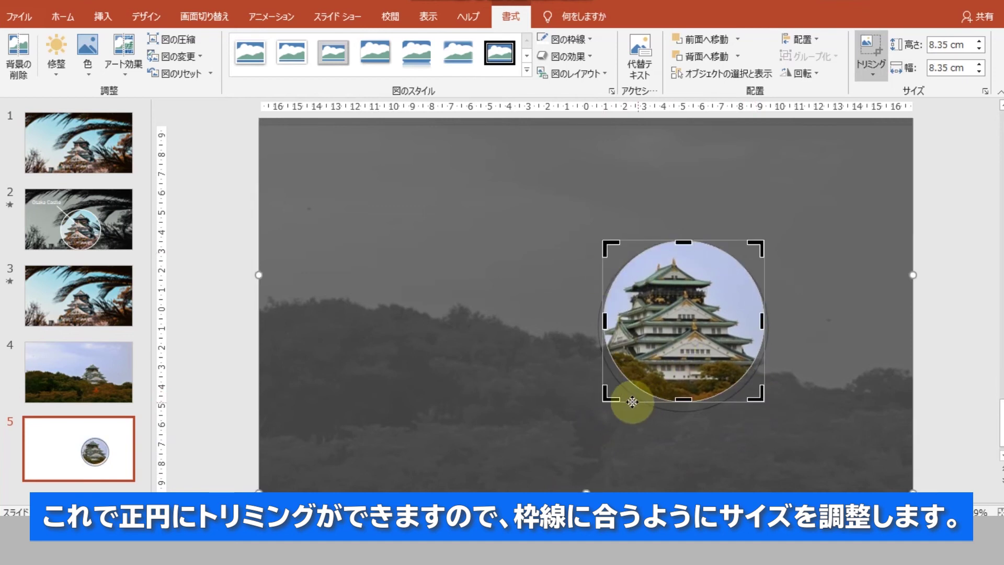
drag(684, 400, 683, 410)
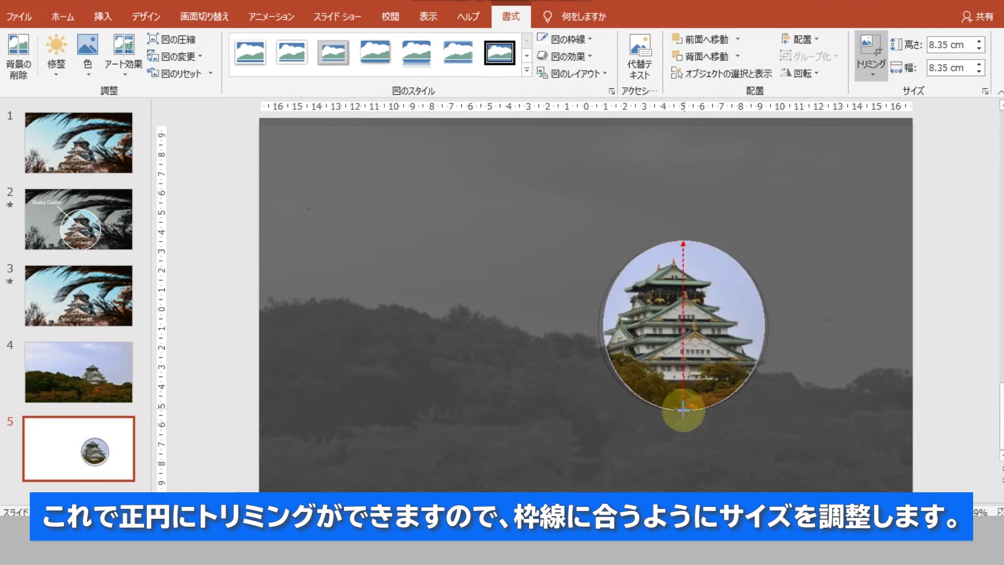
drag(606, 327, 597, 326)
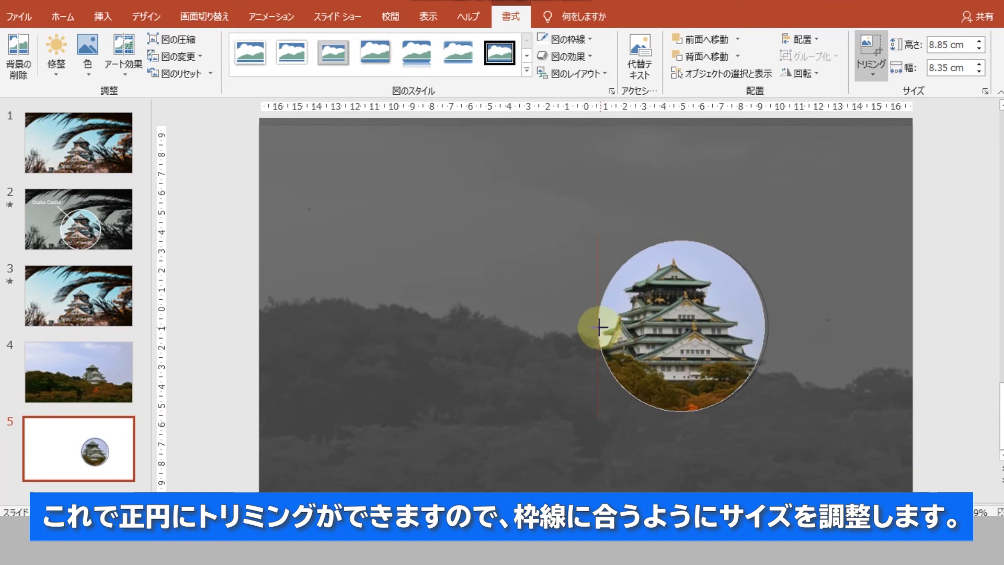
drag(763, 327, 767, 327)
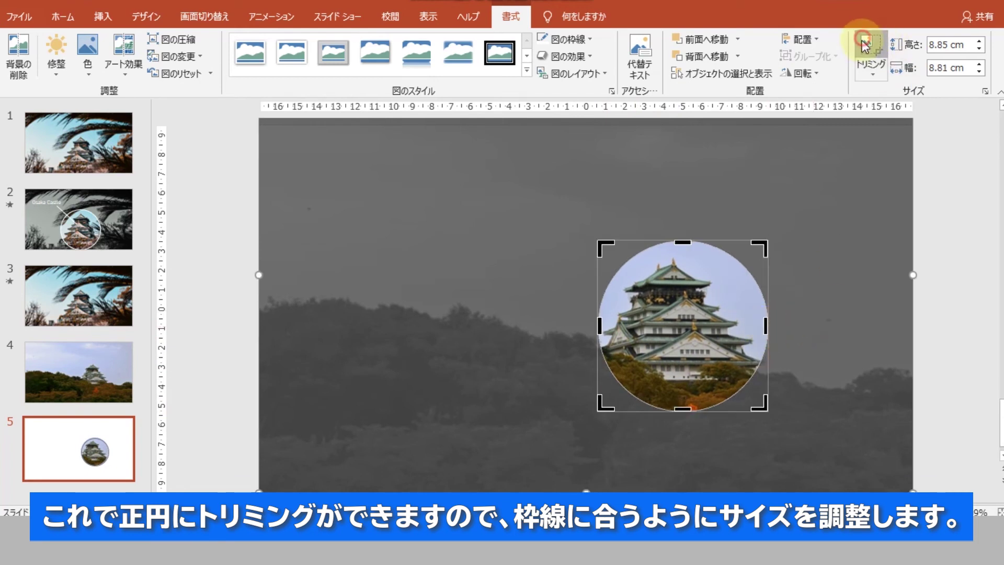
click(864, 46)
Give the circular castle picture a white 6 pt outline
click(773, 152)
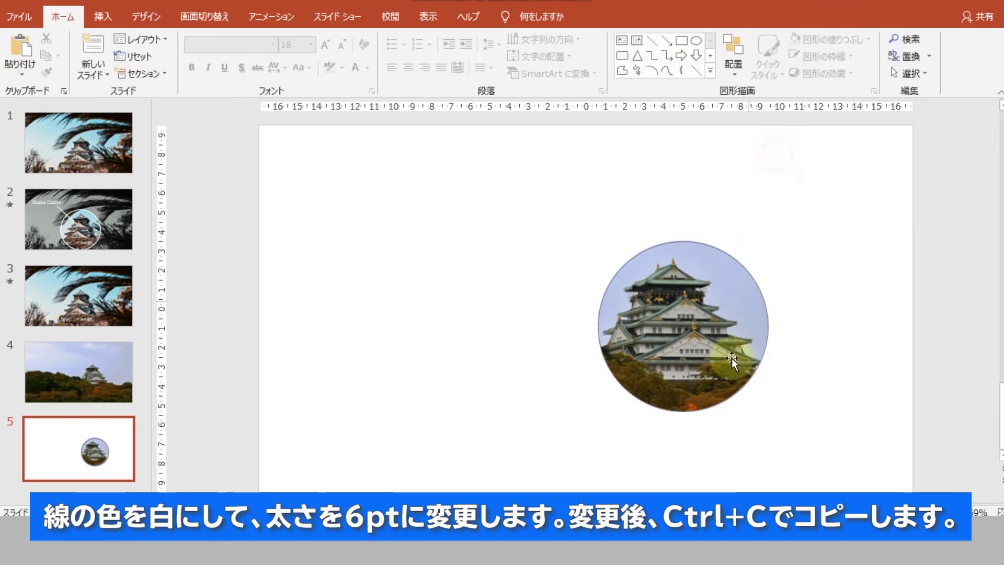
click(738, 398)
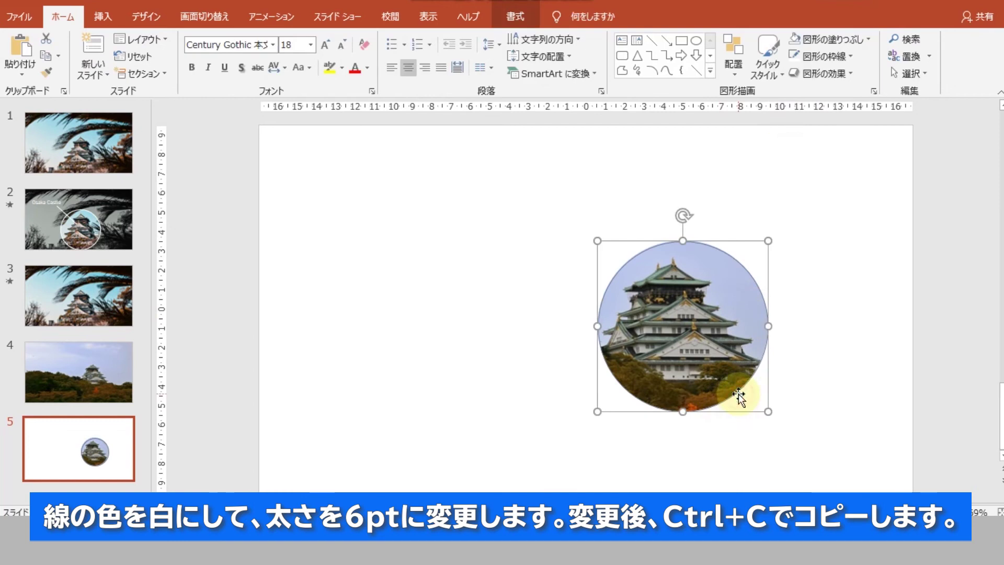
click(847, 62)
click(794, 90)
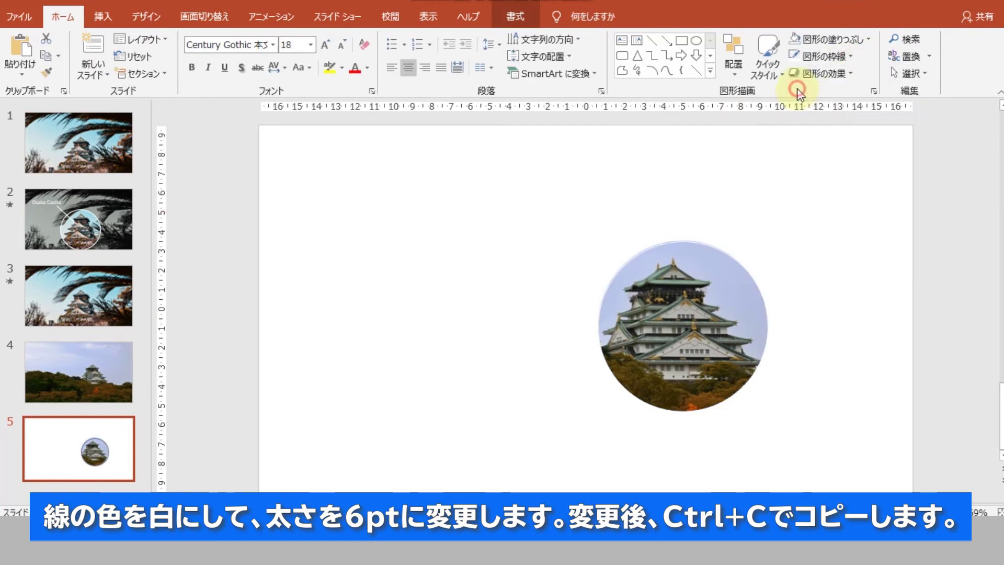
click(831, 61)
mouse_move(847, 242)
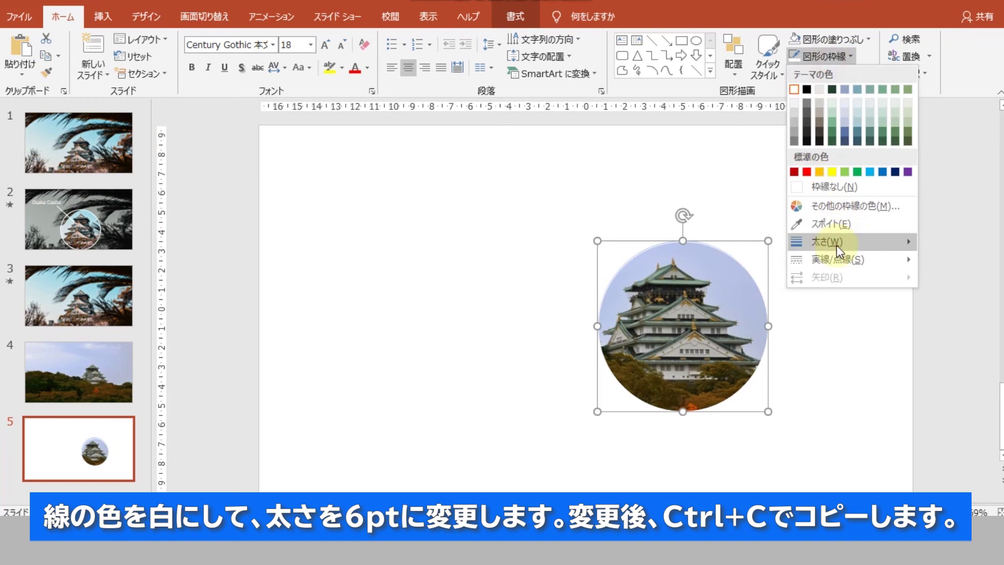
click(745, 372)
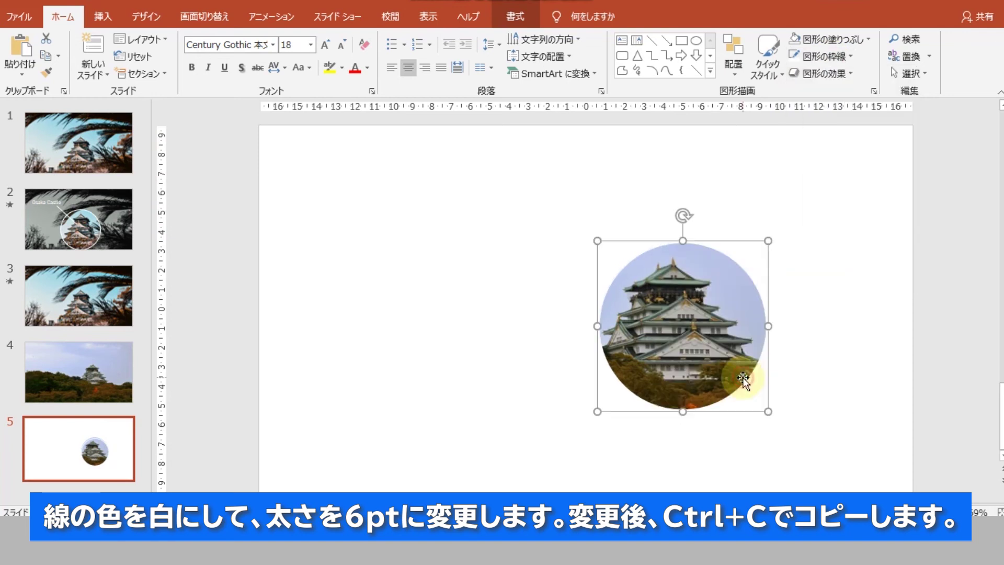
Copy the white-ringed circle picture and go to slide 4
click(501, 335)
drag(512, 192, 797, 430)
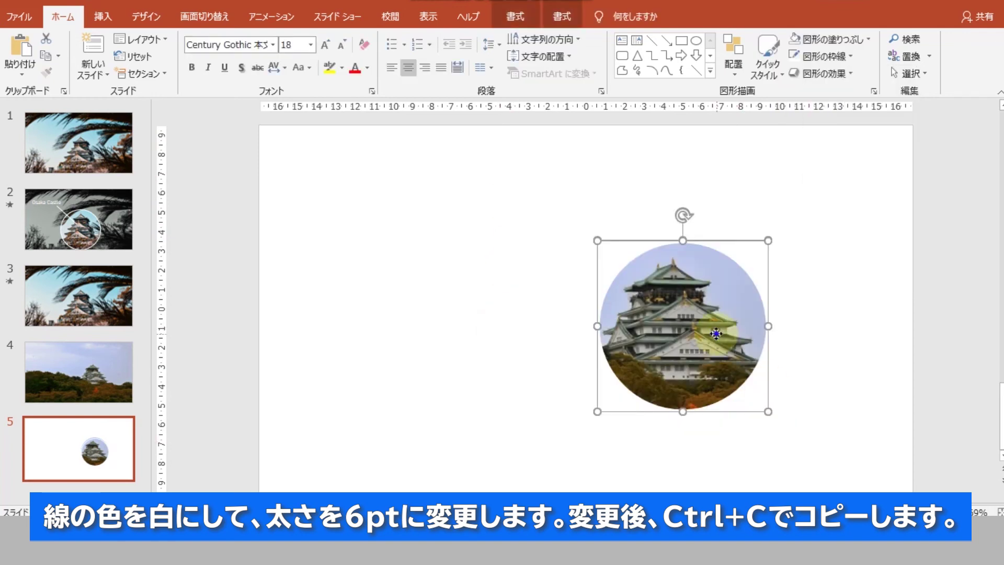
right_click(716, 333)
click(769, 119)
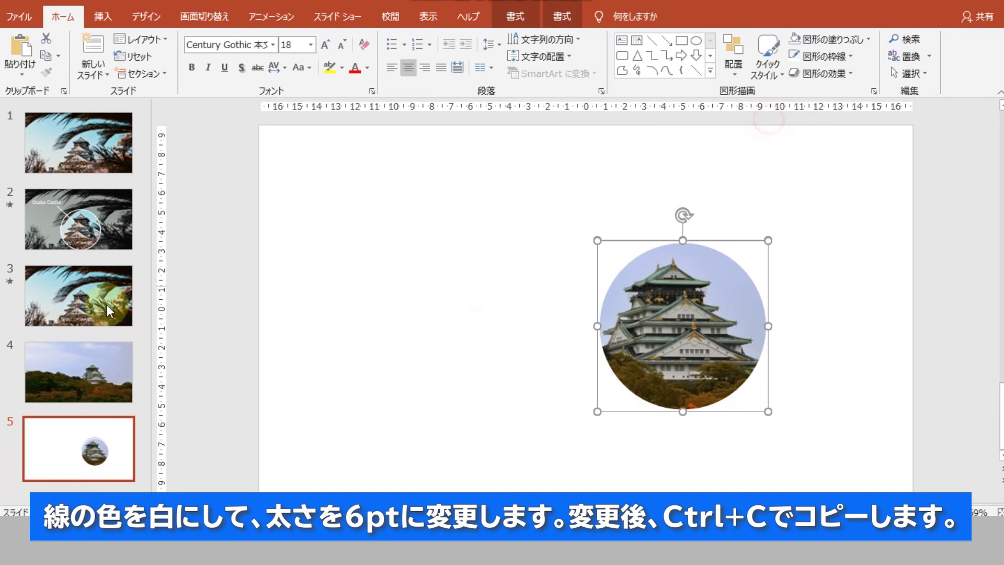
click(101, 349)
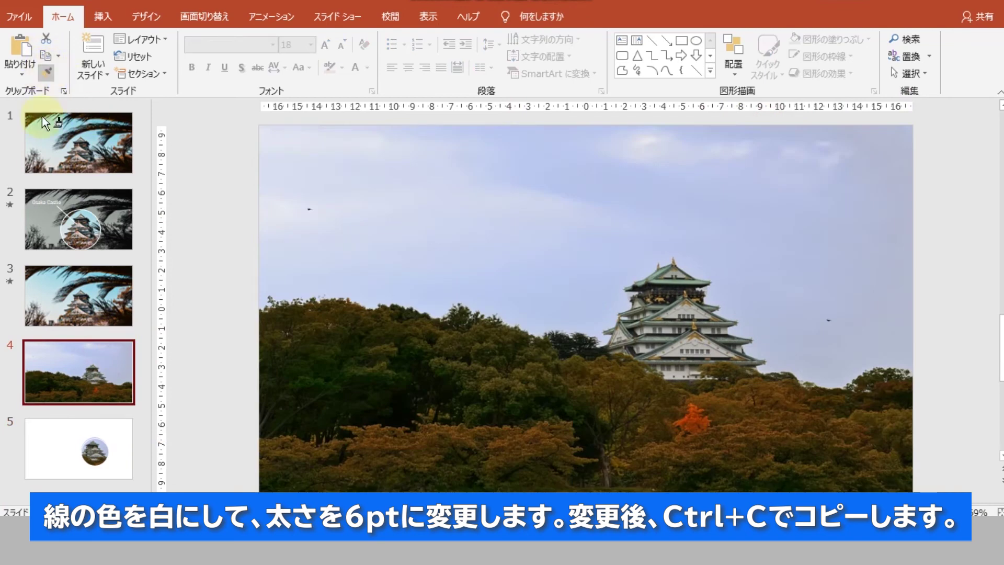
Paste the circle picture onto slide 4 and delete slide 5
click(23, 66)
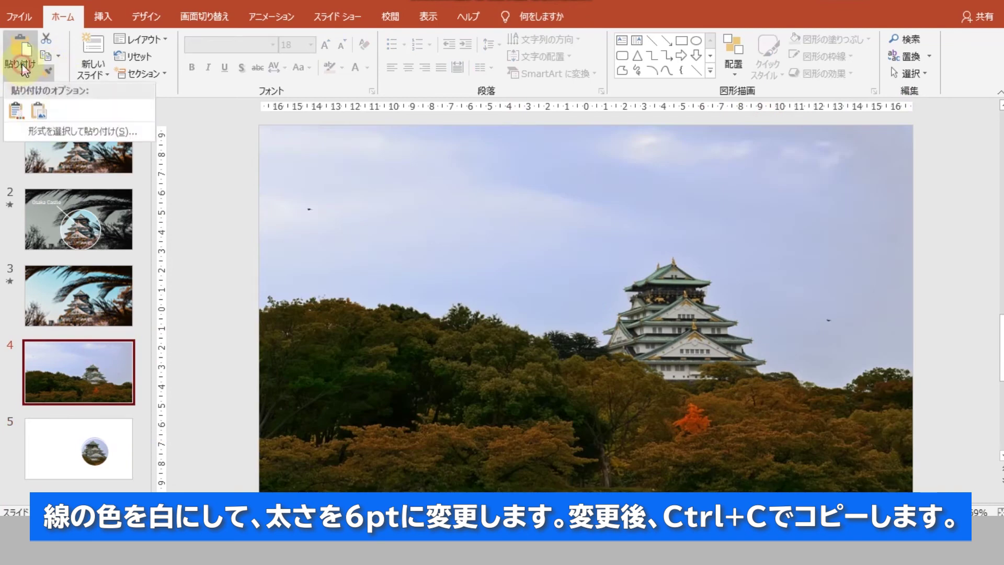
click(21, 111)
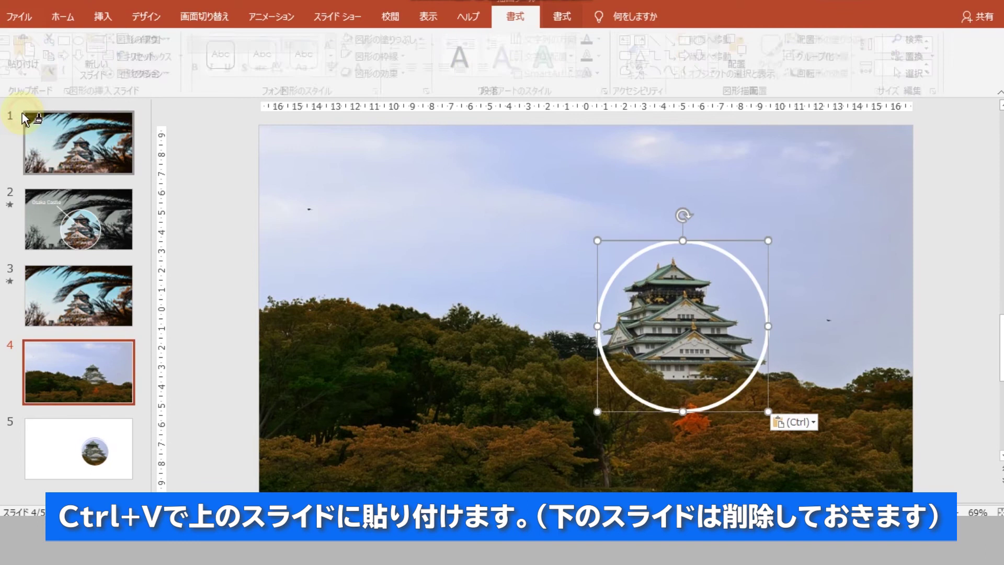
click(94, 455)
key(Delete)
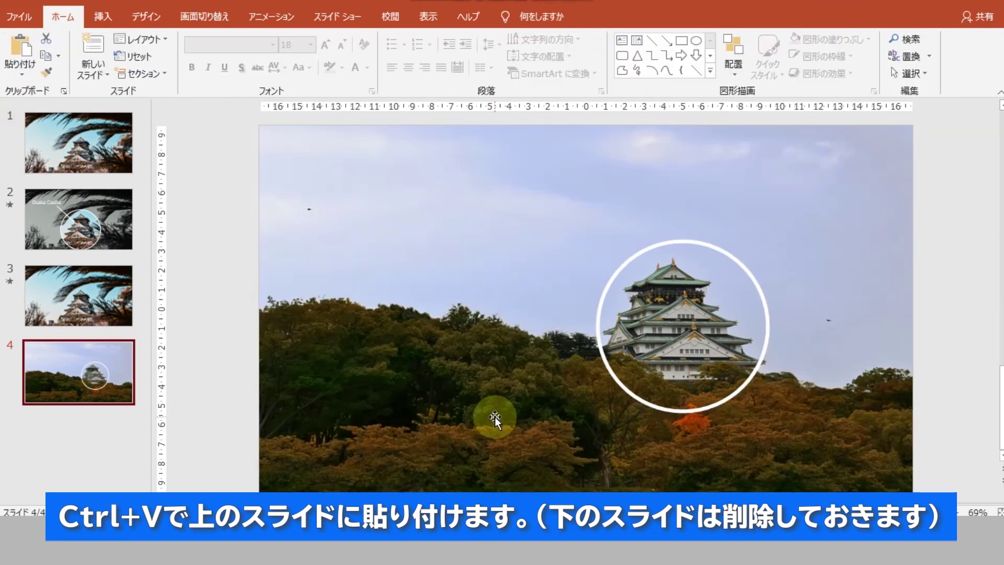
Undo an accidental extra paste and select the white circle picture
key(ctrl+v)
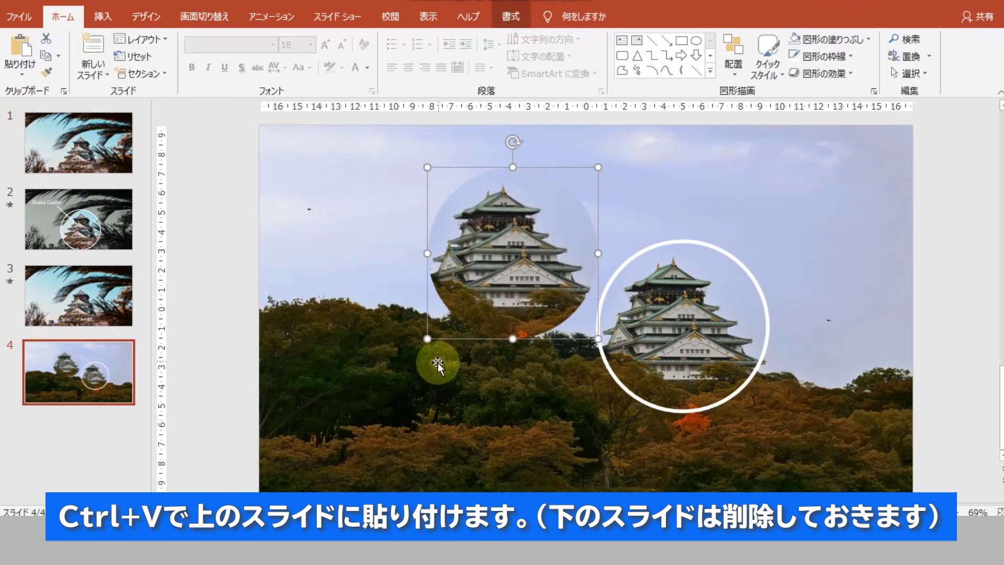
key(ctrl+z)
click(650, 244)
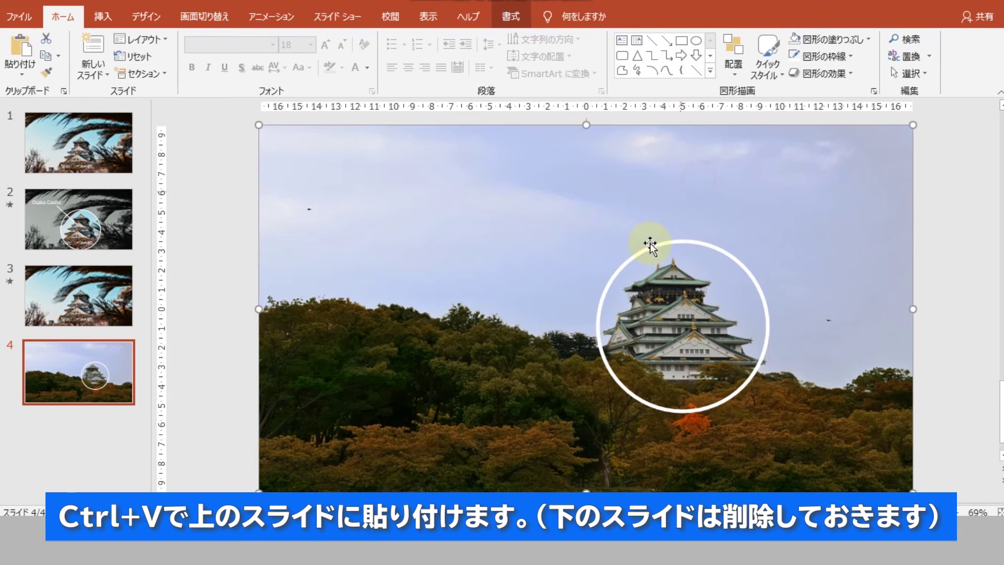
click(649, 243)
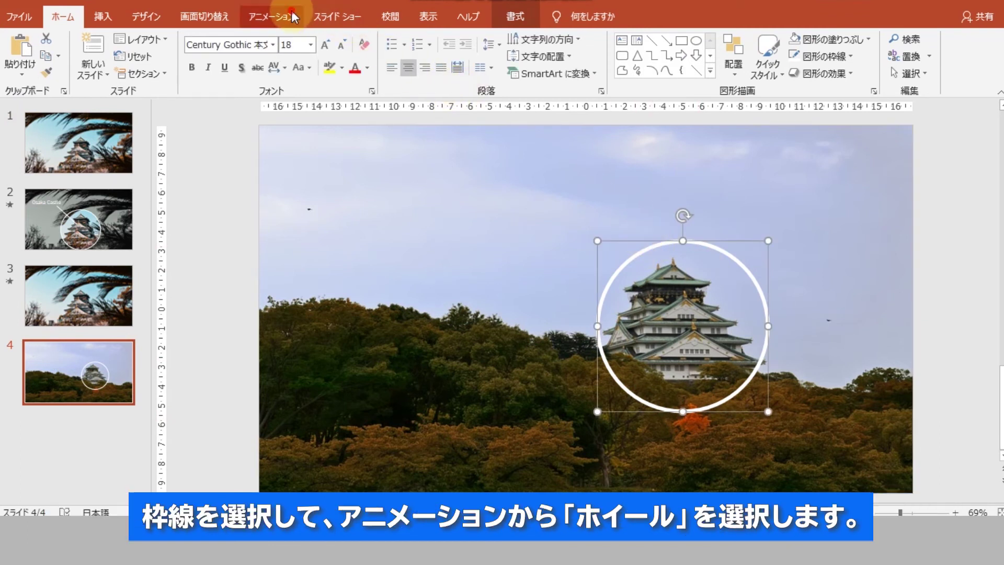
Apply a 0.50-second Wheel entrance to the white circle, preview it, and show the Animation Pane
click(271, 17)
click(484, 72)
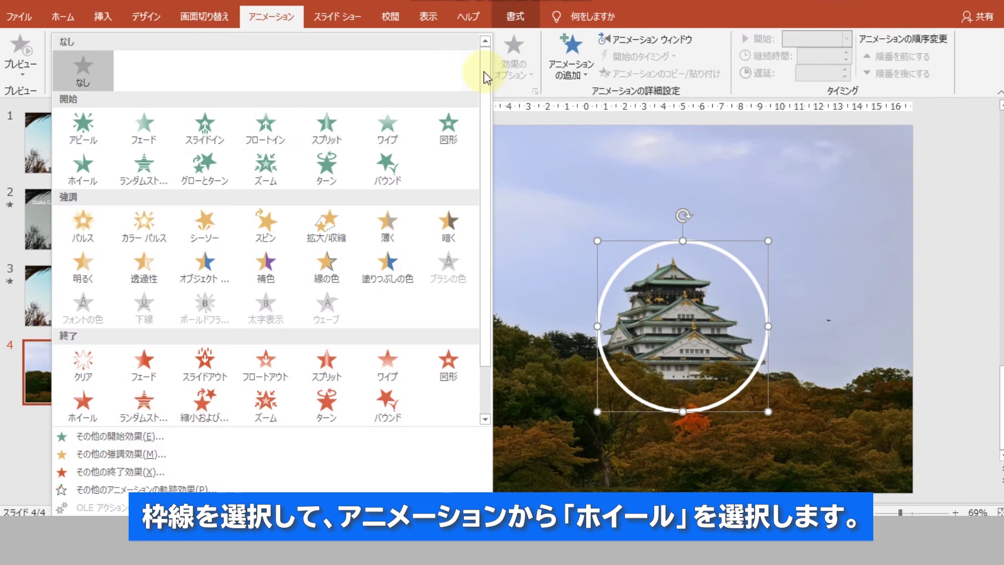
click(79, 167)
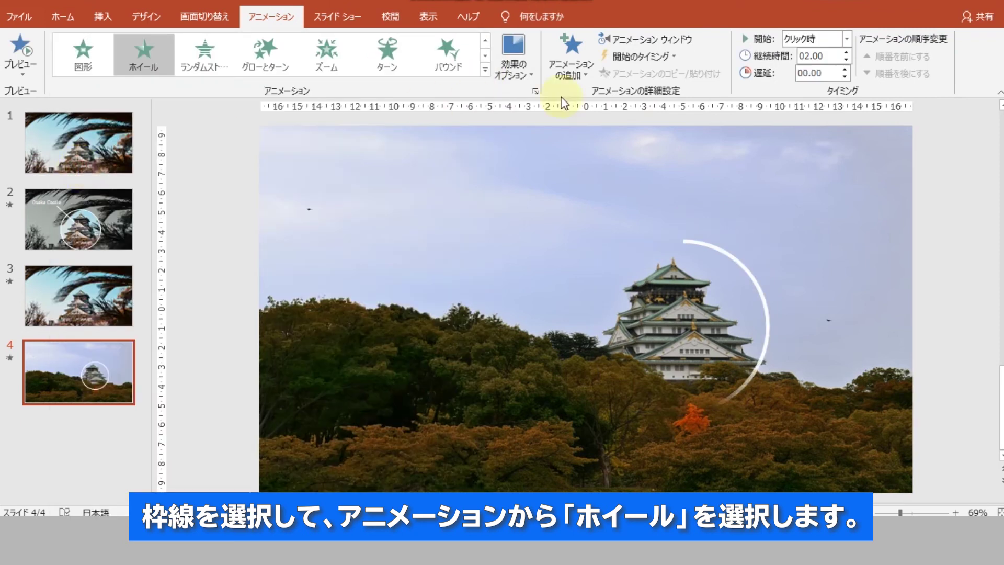
click(845, 60)
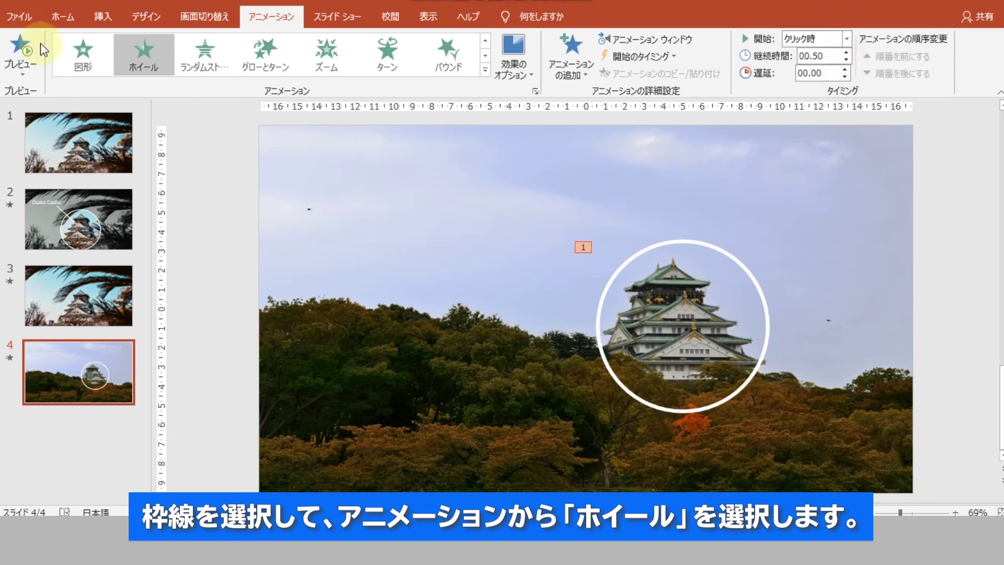
click(20, 53)
click(625, 41)
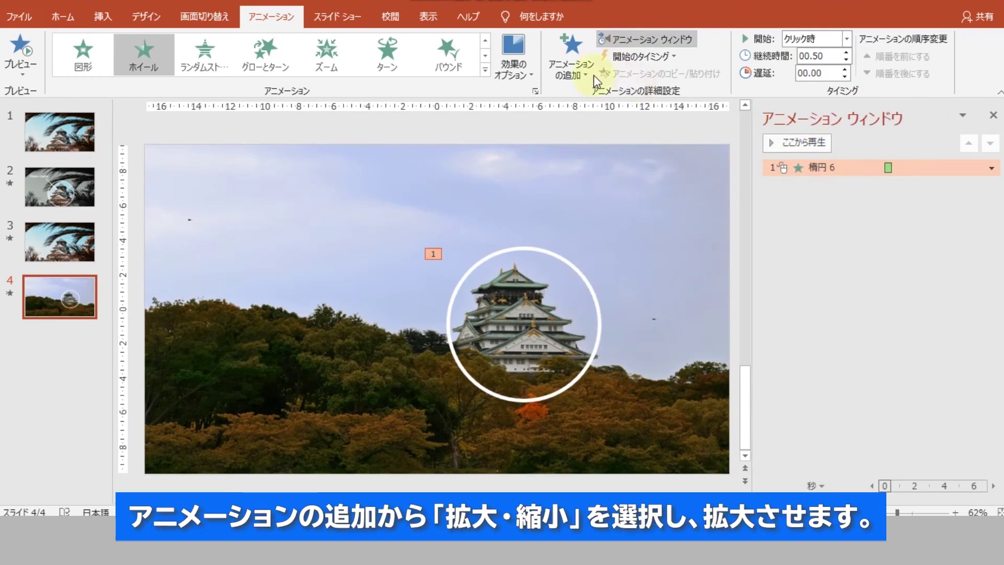
Add a Grow/Shrink emphasis after the circle's Wheel entrance and preview the sequence
click(581, 79)
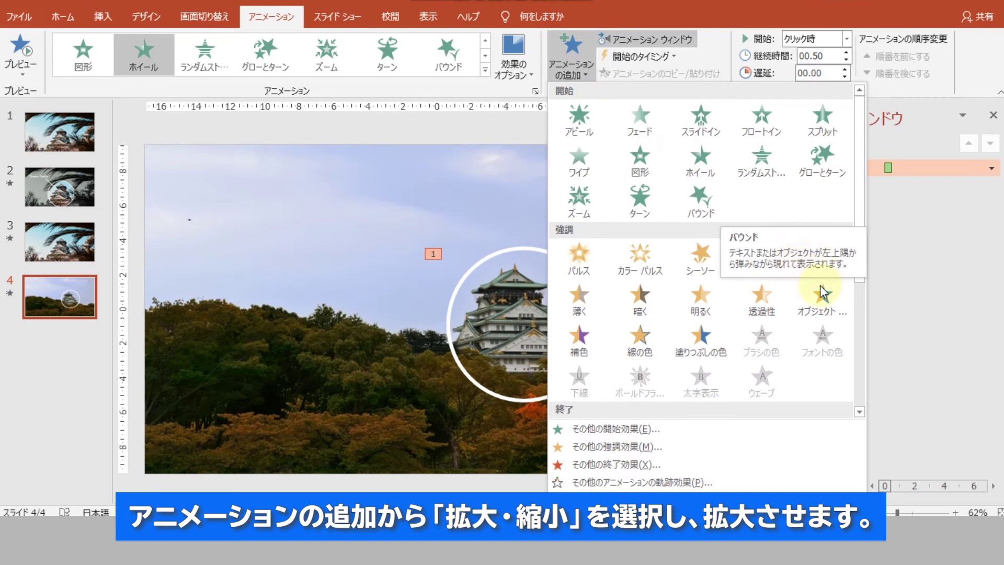
click(831, 265)
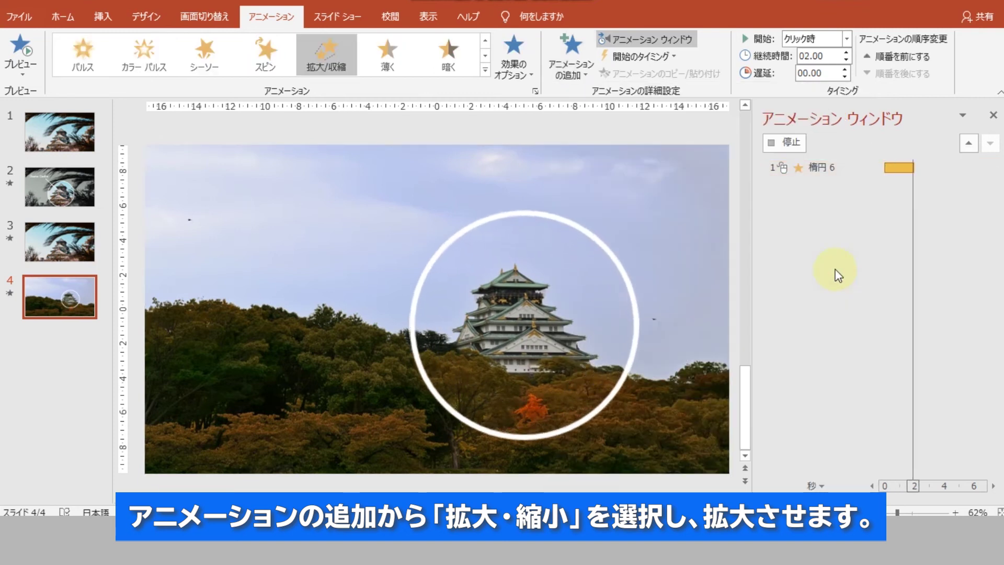
click(801, 166)
click(772, 143)
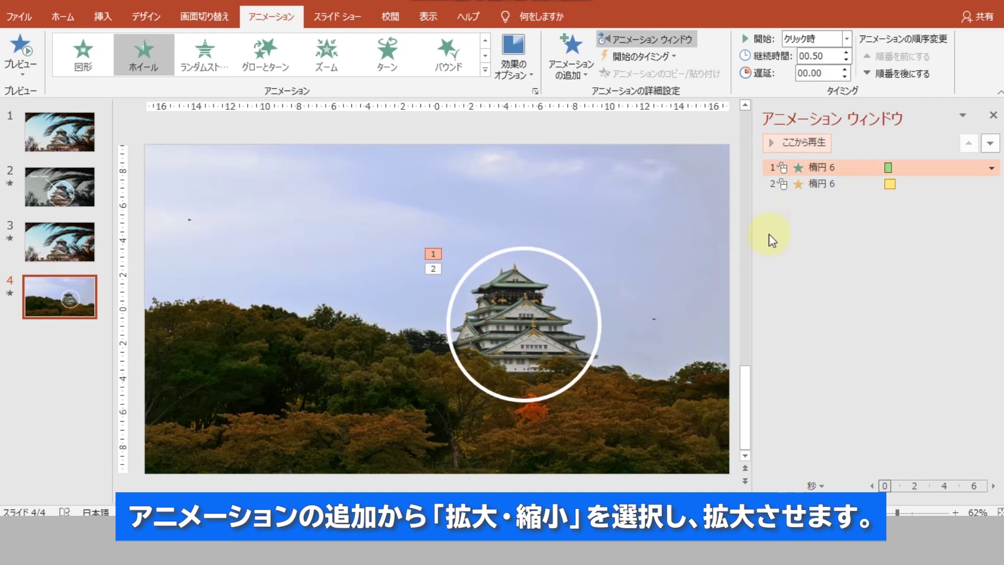
Add a second Grow/Shrink emphasis to the circle set to shrink Smaller
click(821, 183)
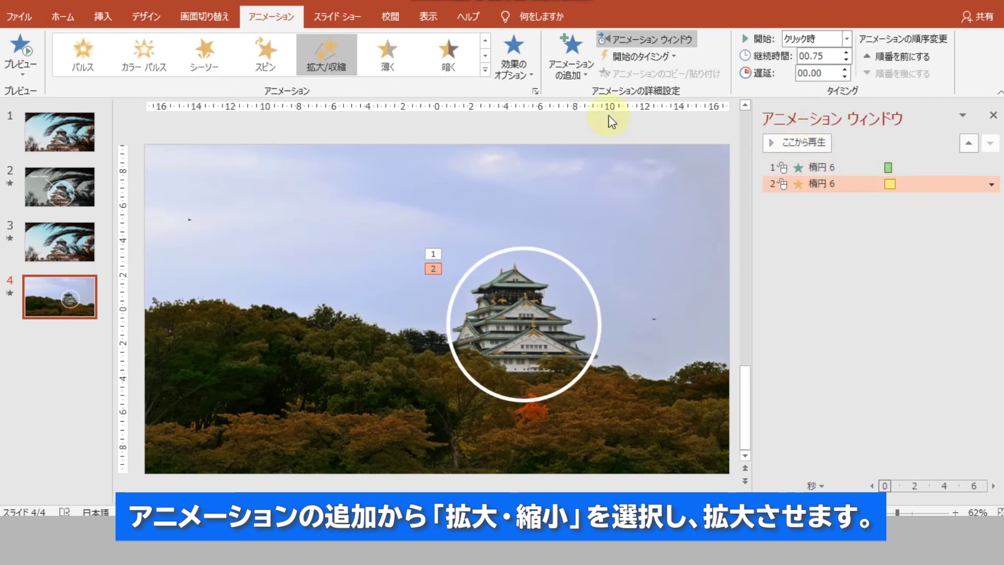
click(575, 78)
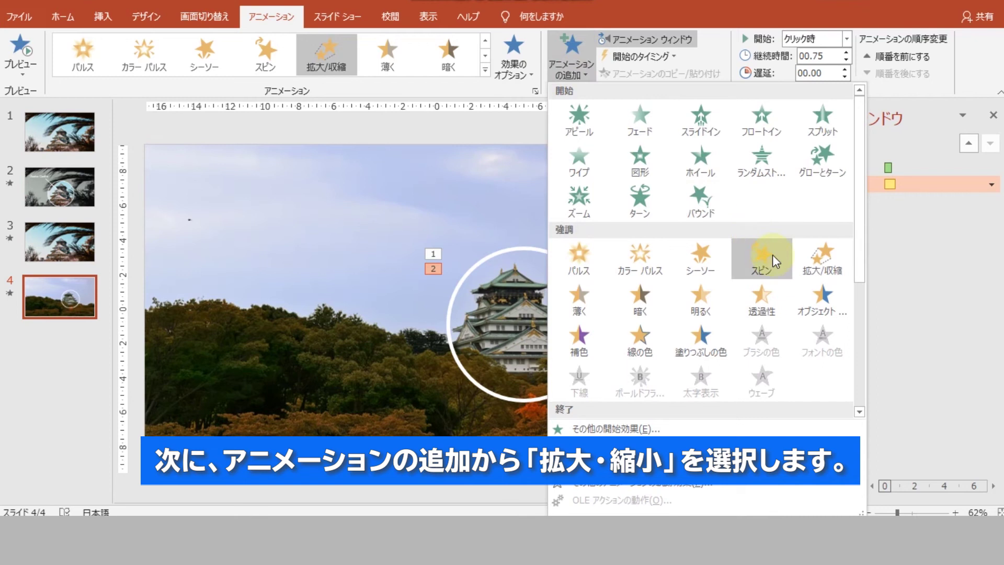
click(817, 260)
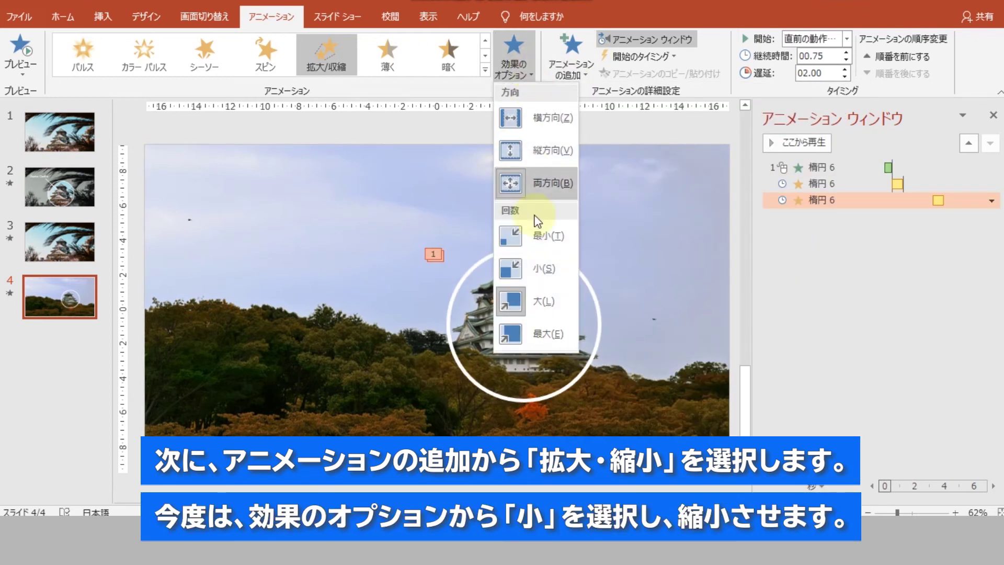
click(537, 273)
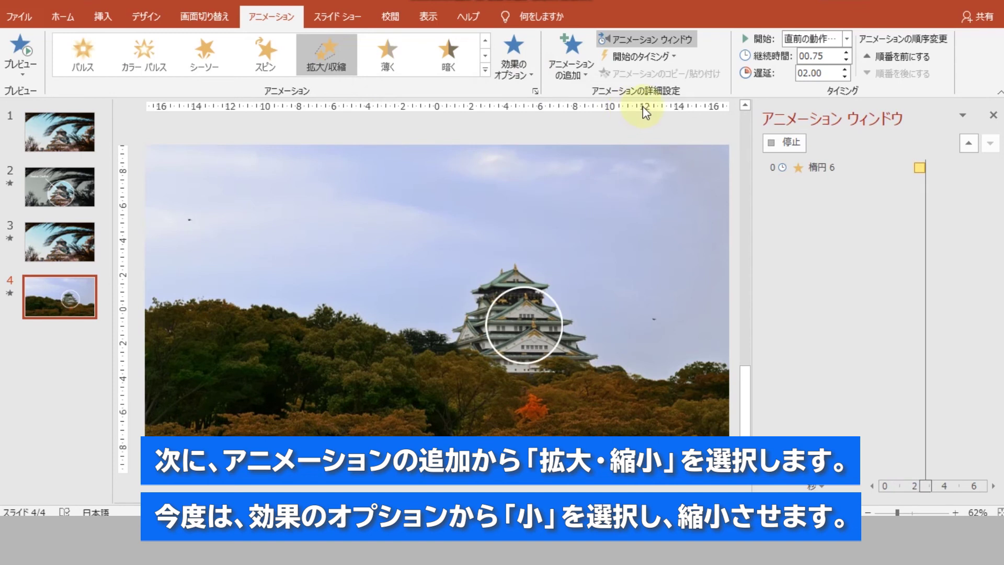
Set the third animation's Grow/Shrink size to a custom 50%
right_click(821, 201)
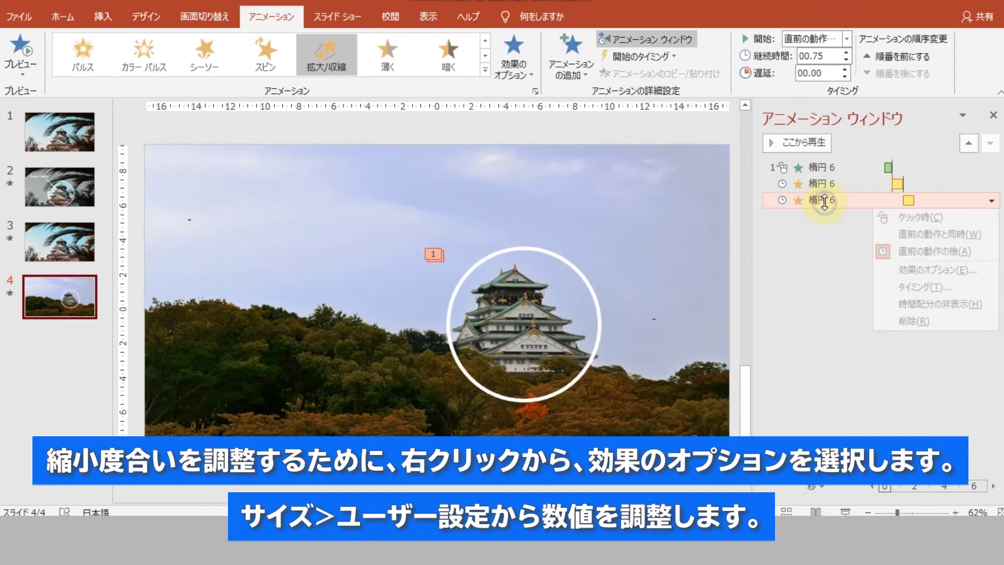
click(921, 270)
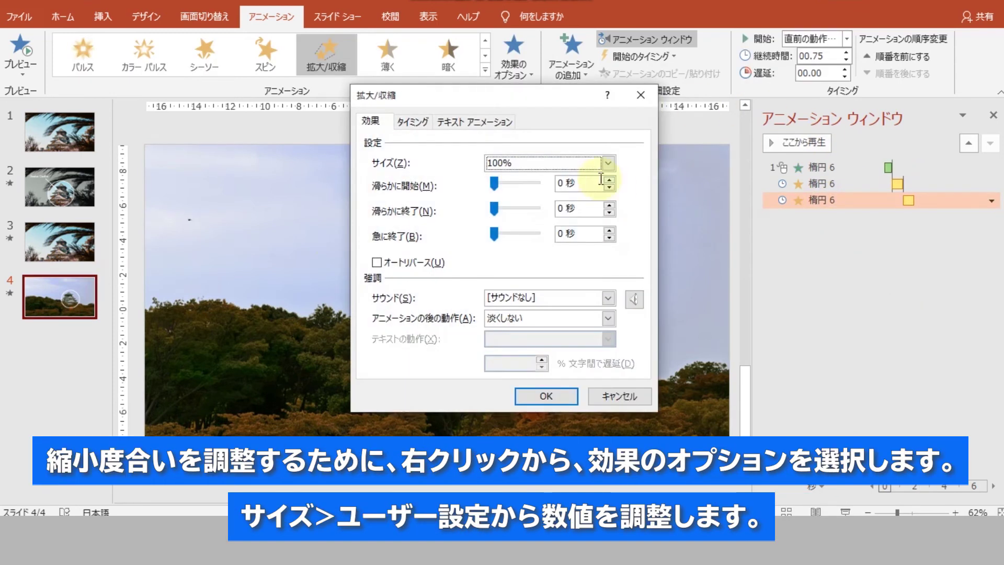
click(597, 165)
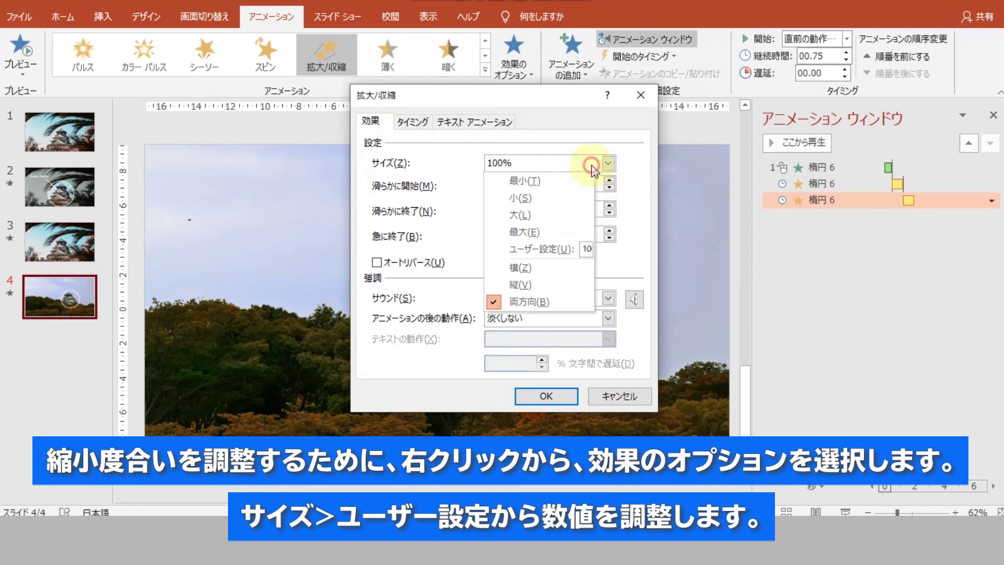
click(569, 255)
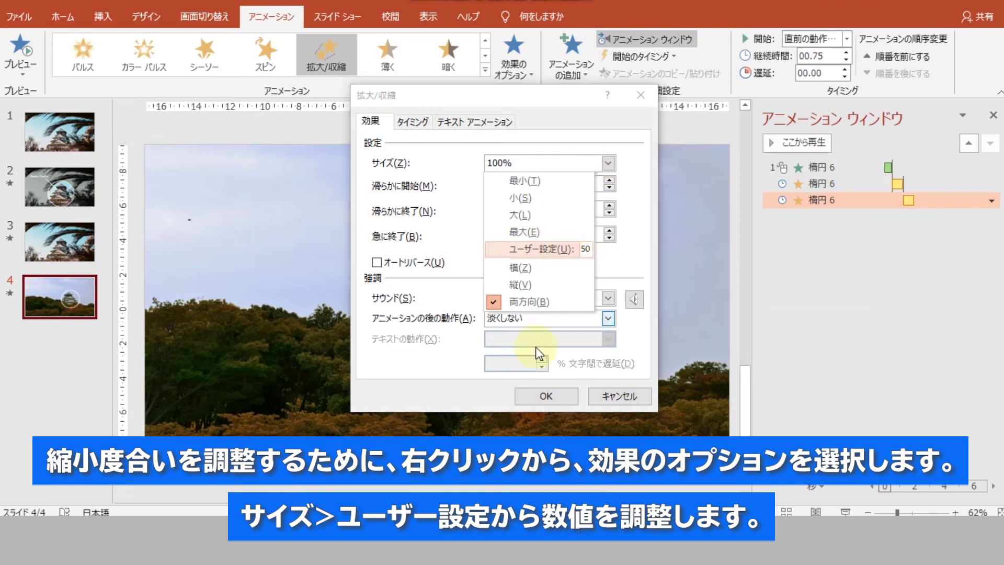
click(551, 326)
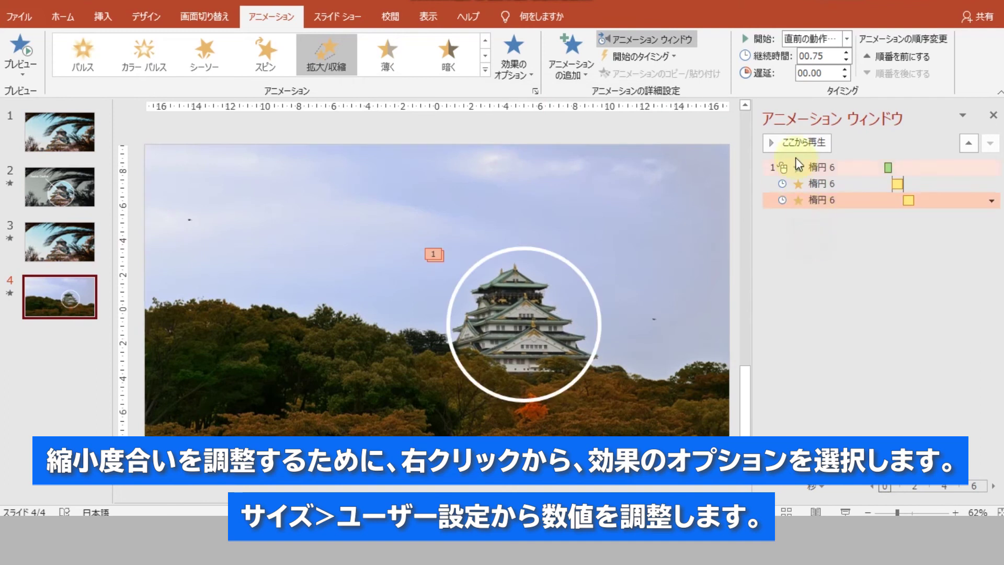
Play the animation sequence from the first entry and reselect the final shrink effect
click(828, 168)
click(775, 146)
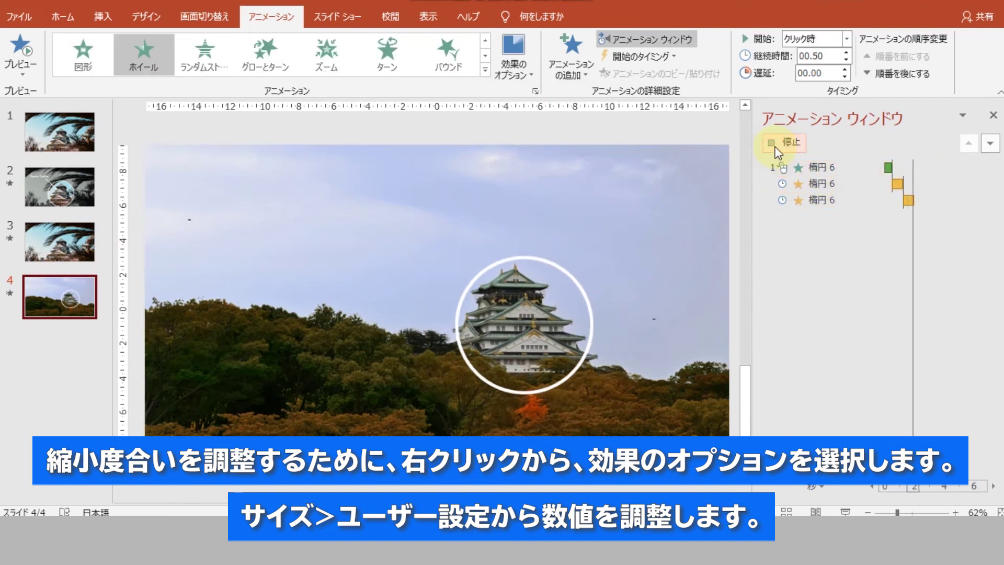
click(772, 143)
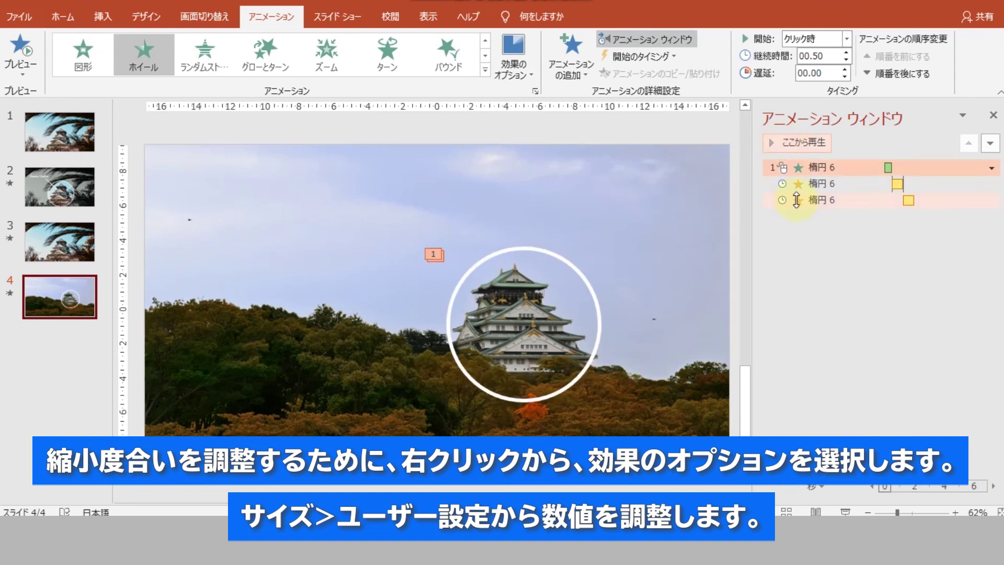
click(821, 199)
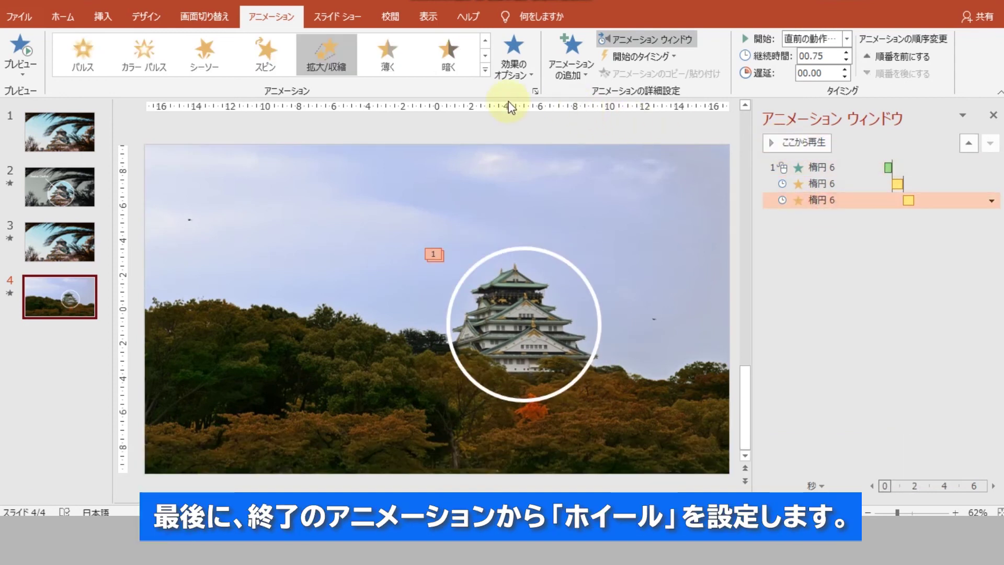
Add a Wheel exit to the circle with 0.75-second duration, starting After Previous
click(573, 71)
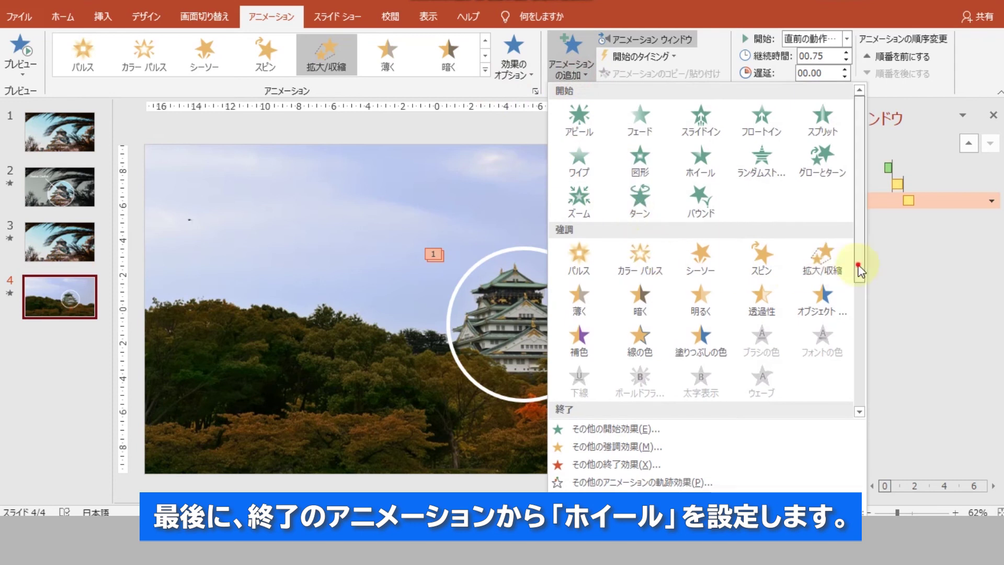
drag(858, 260, 841, 339)
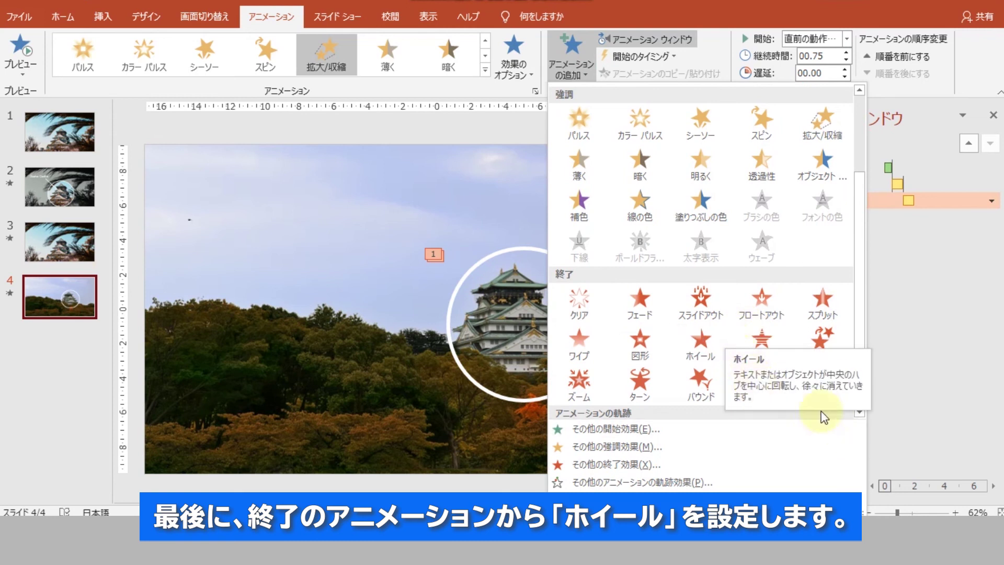
click(701, 348)
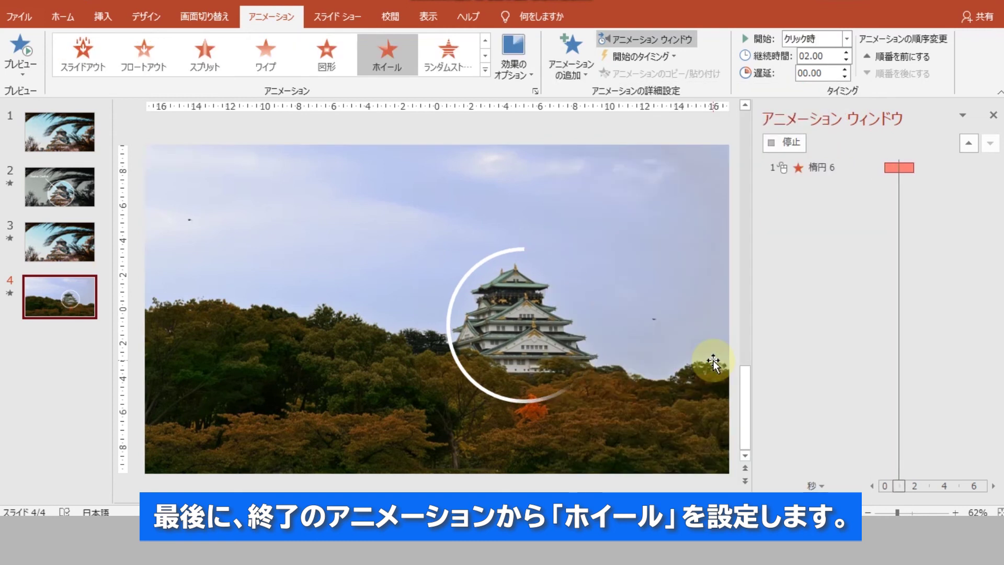
click(845, 59)
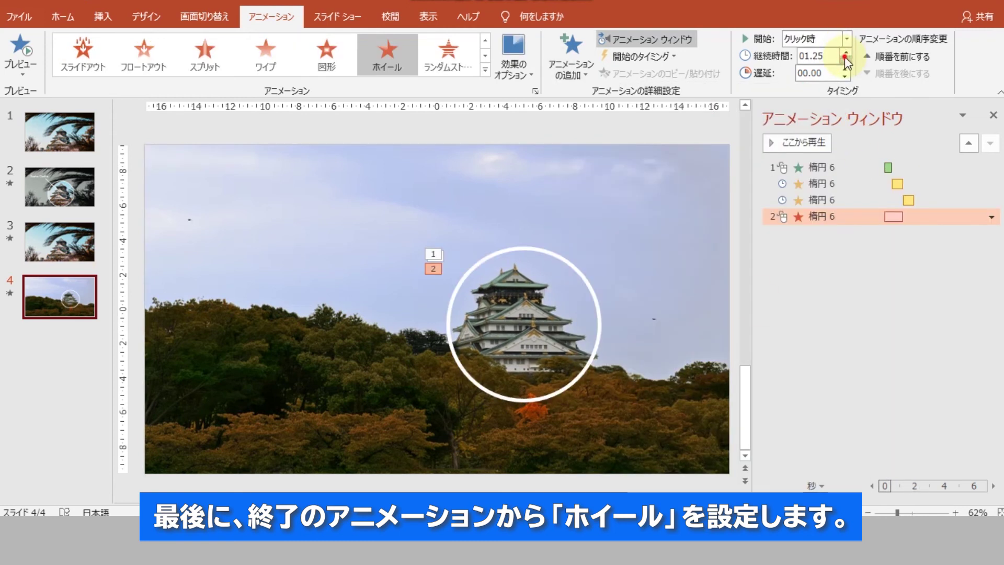
click(847, 39)
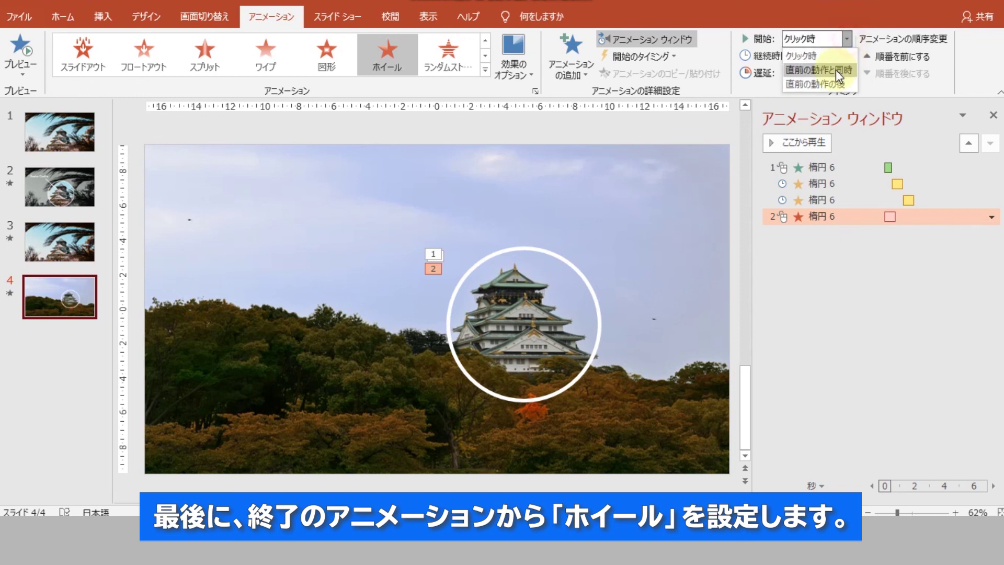
click(838, 83)
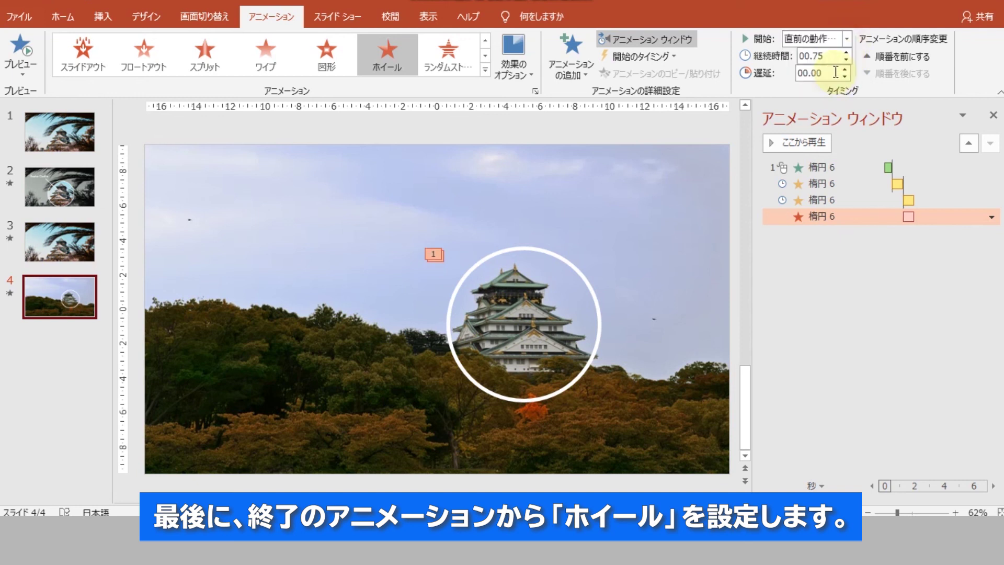
click(843, 40)
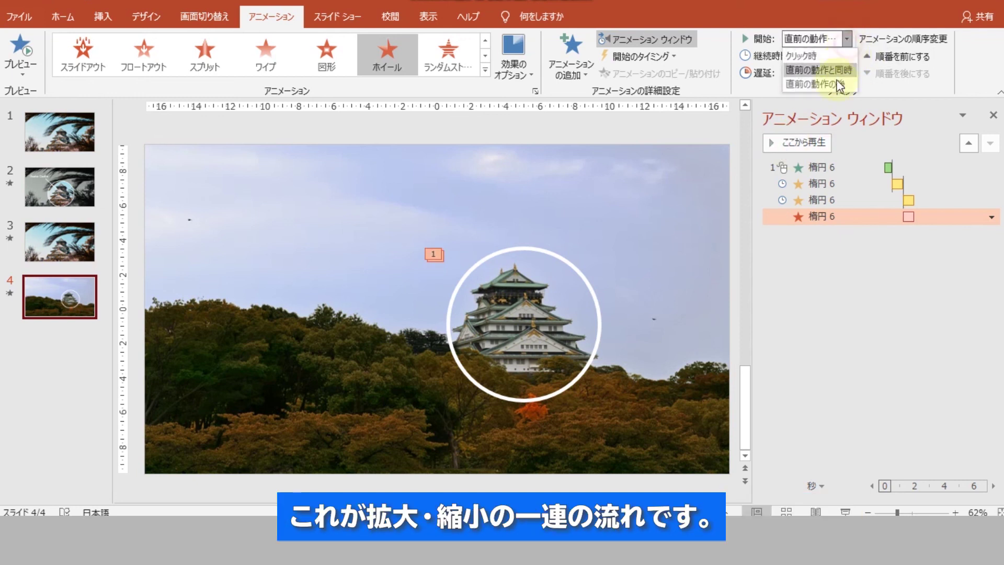
click(837, 83)
Preview the four-animation sequence from the start, then select the castle photo
click(818, 275)
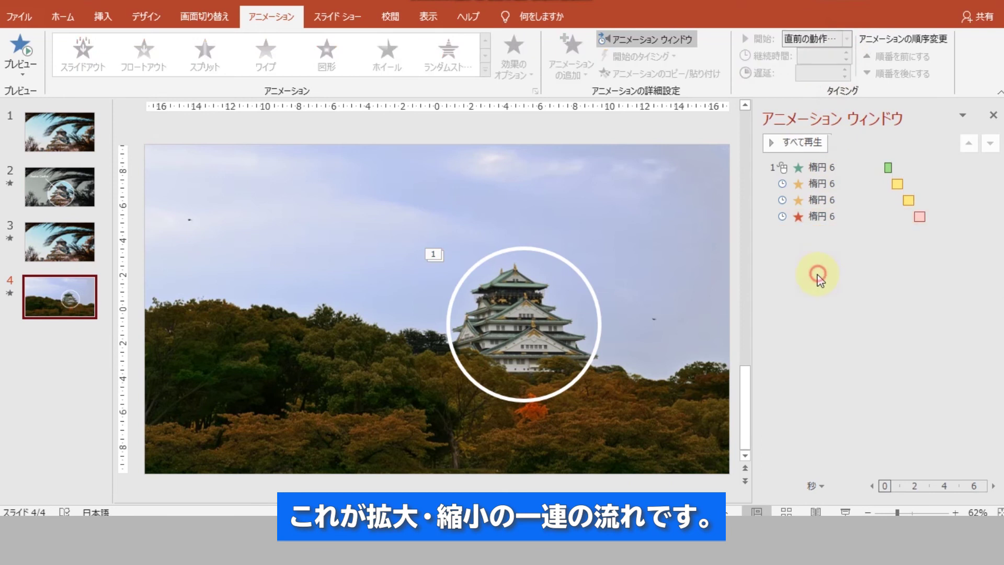
click(828, 204)
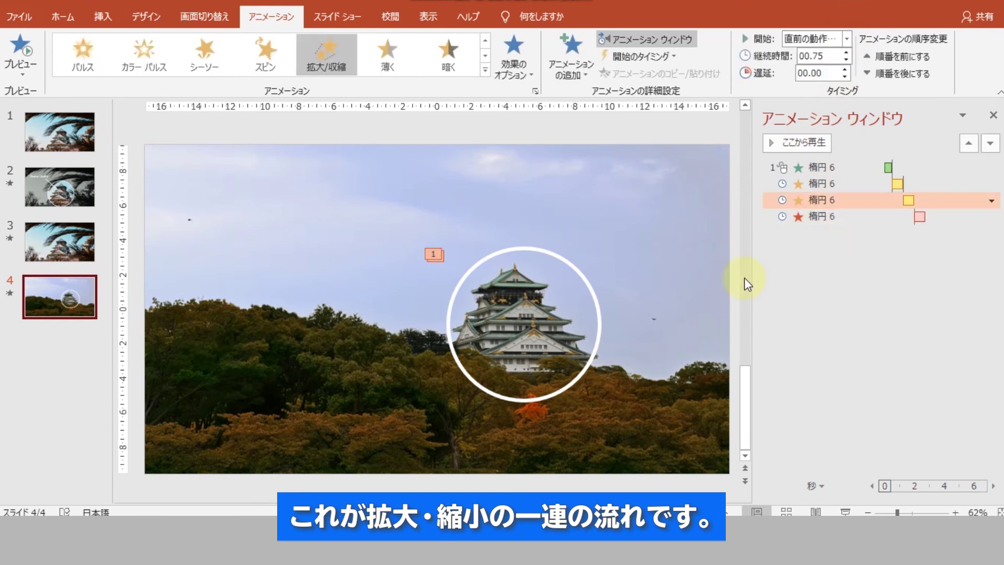
click(789, 167)
click(775, 145)
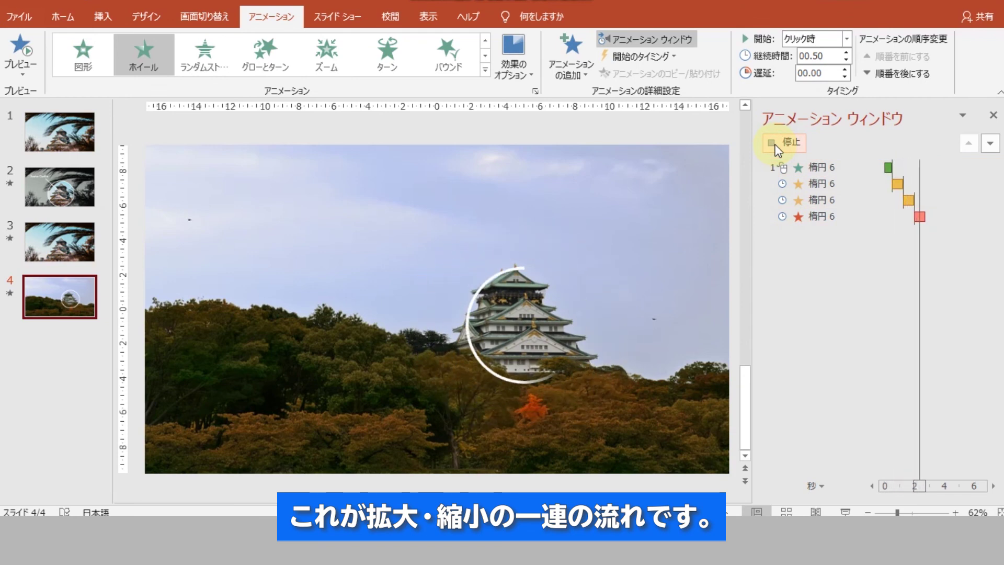
click(530, 313)
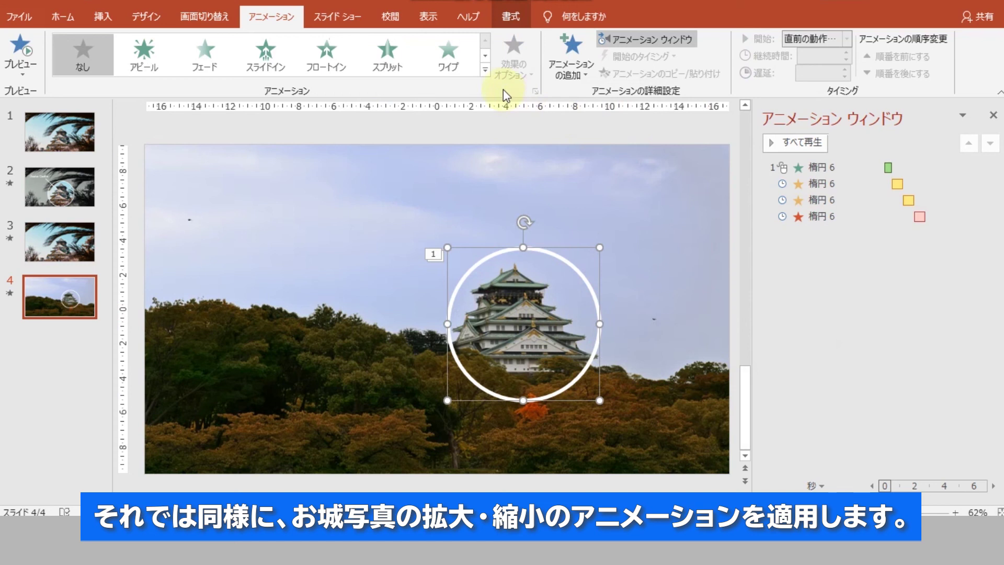
Give the castle photo a 0.75-second Grow/Shrink moved alongside the circle's grow
click(485, 71)
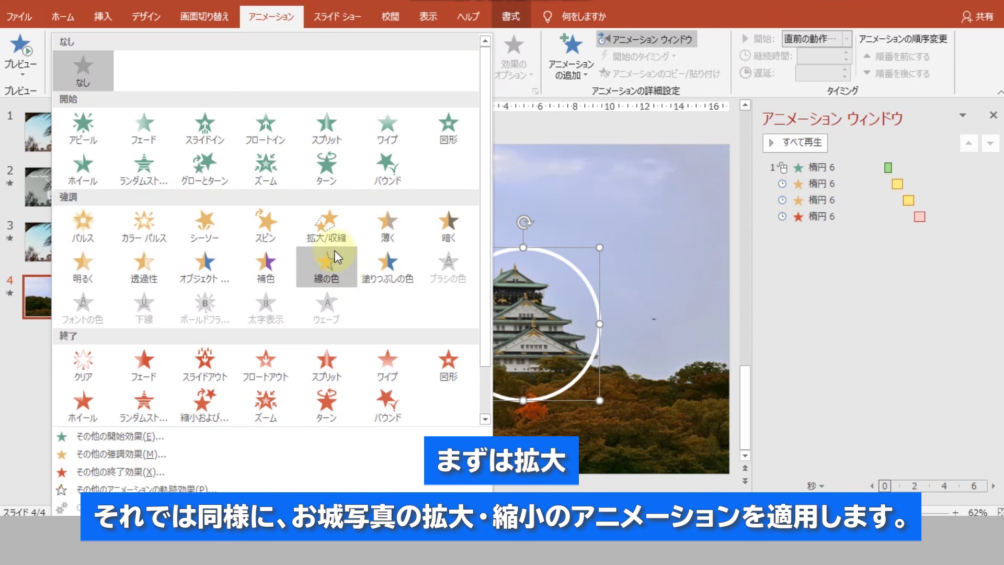
click(331, 233)
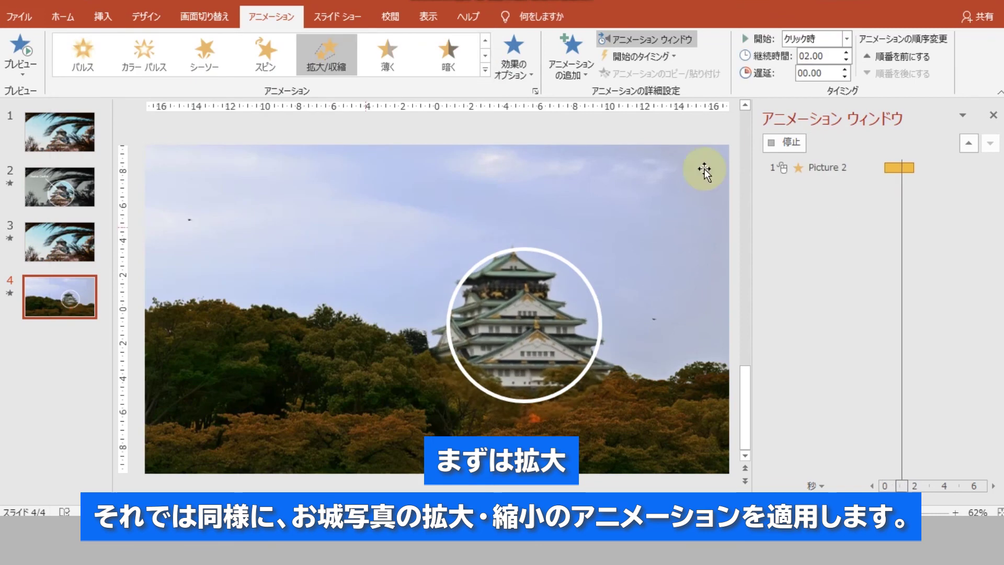
click(847, 60)
click(846, 60)
click(847, 60)
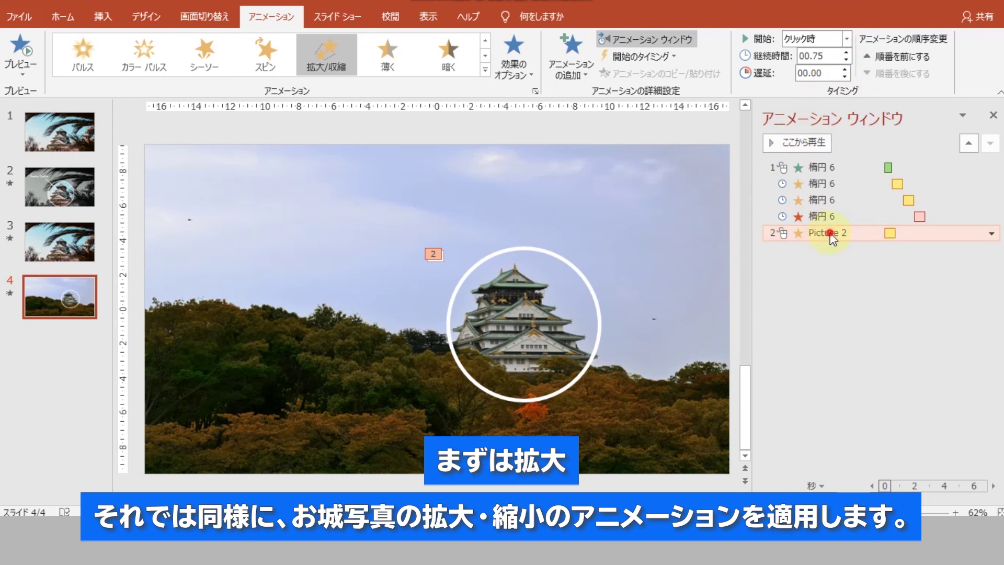
drag(829, 196, 828, 193)
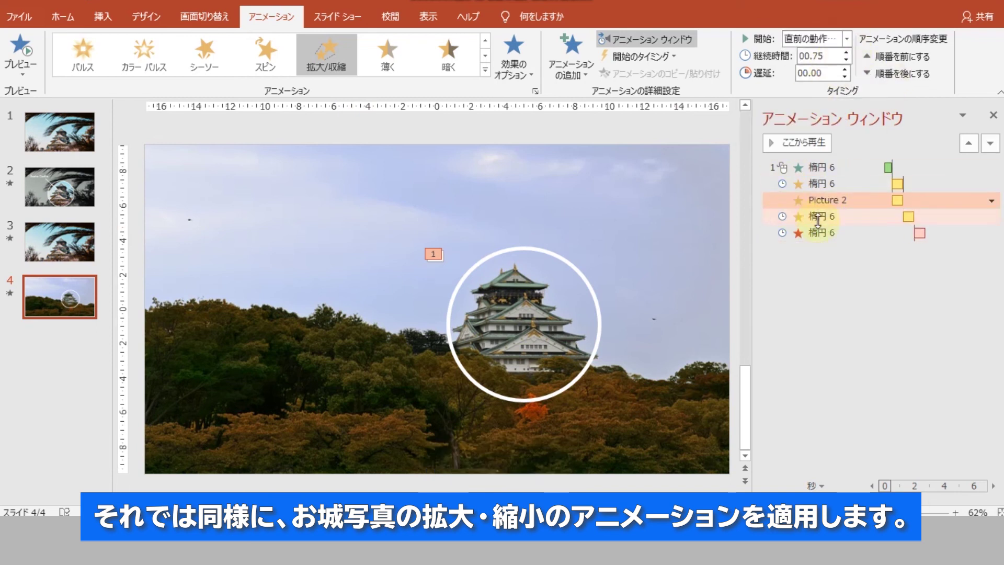
Add a 0.75-second Smaller Grow/Shrink to the photo before the circle's exit, With Previous, and preview
click(566, 64)
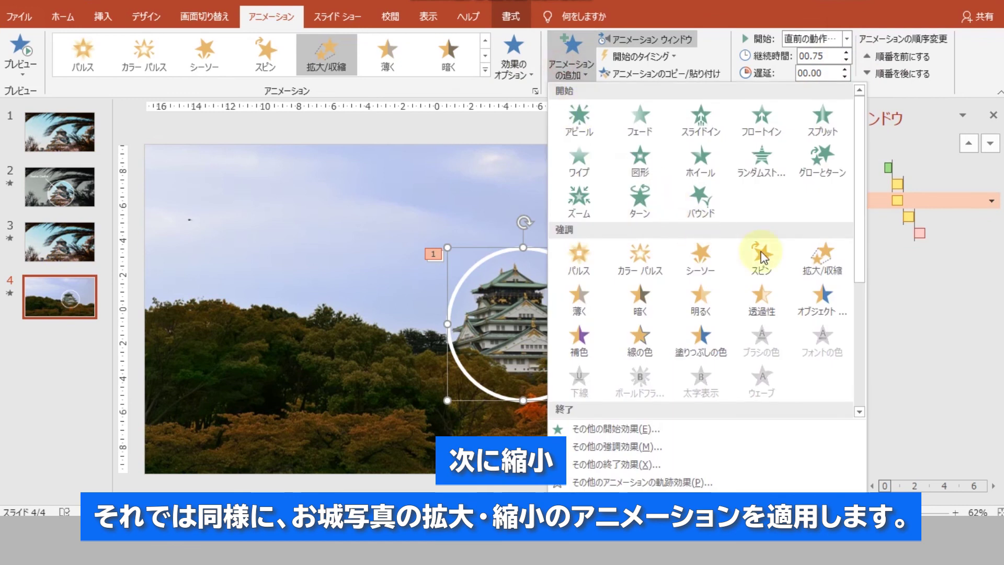
click(822, 264)
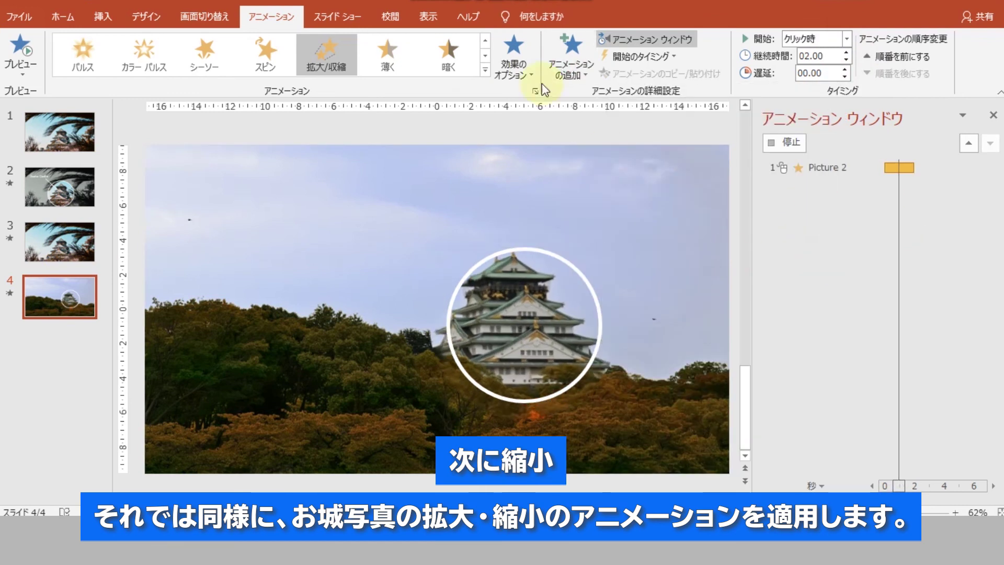
click(526, 78)
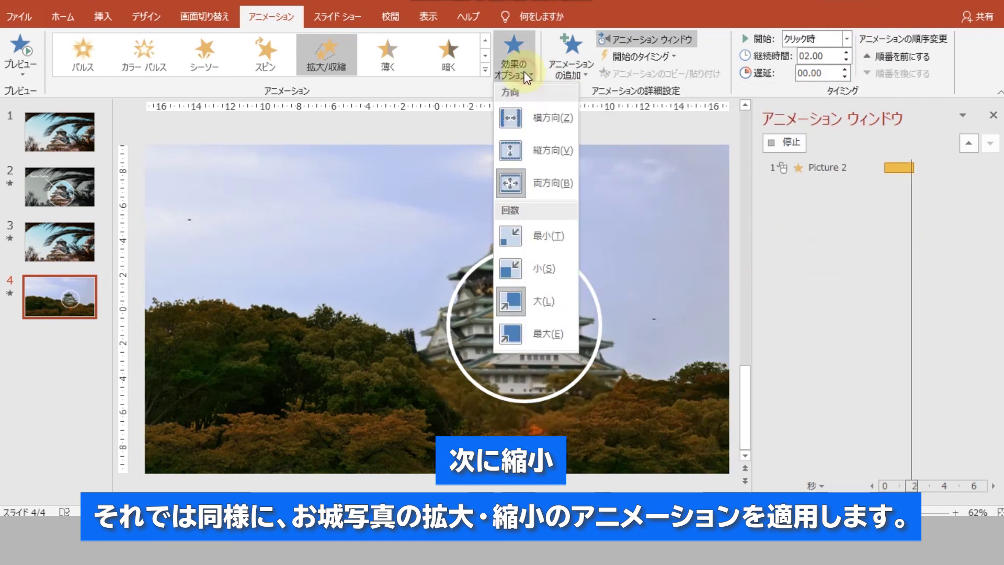
click(525, 257)
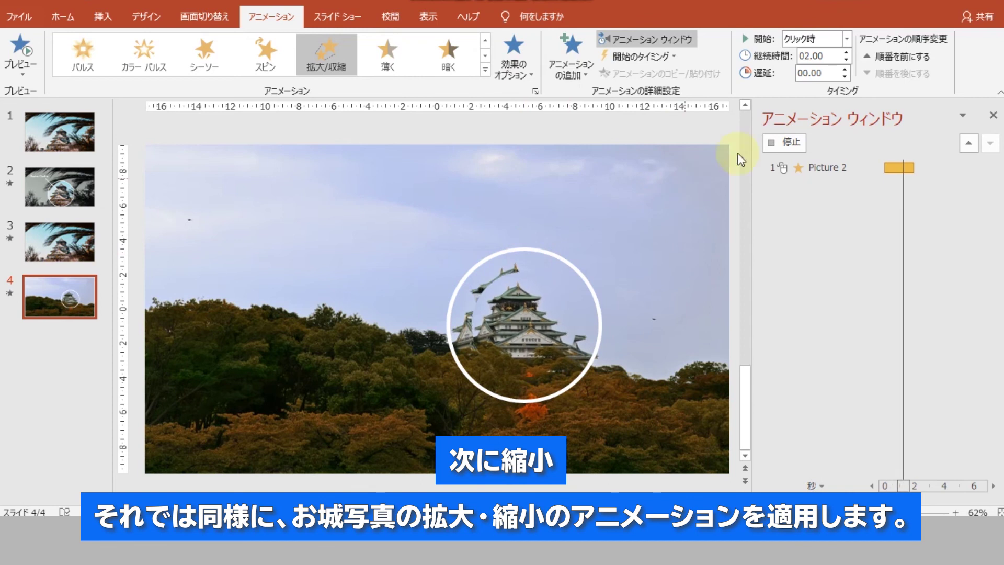
click(844, 60)
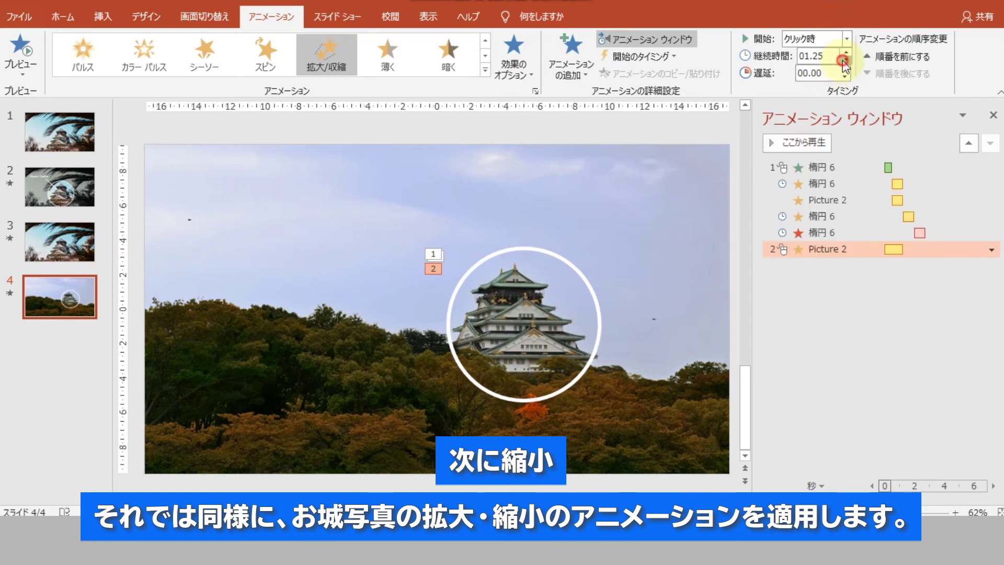
click(845, 60)
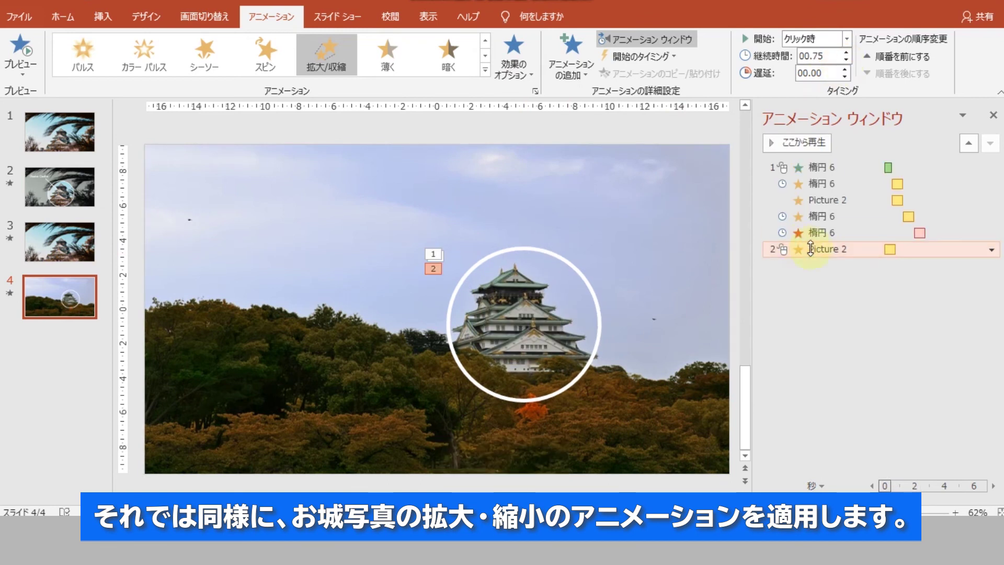
drag(814, 242, 815, 228)
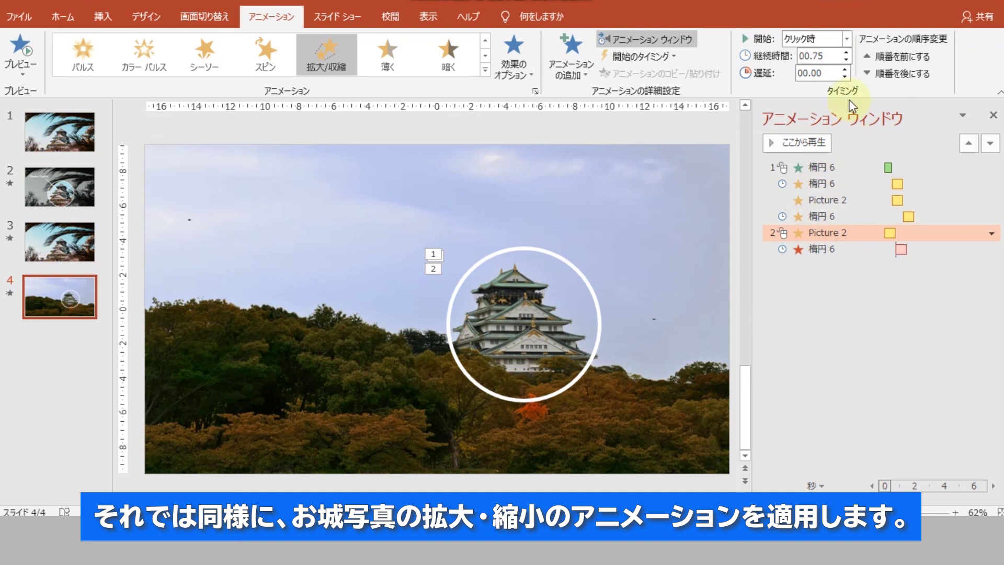
click(851, 42)
click(838, 70)
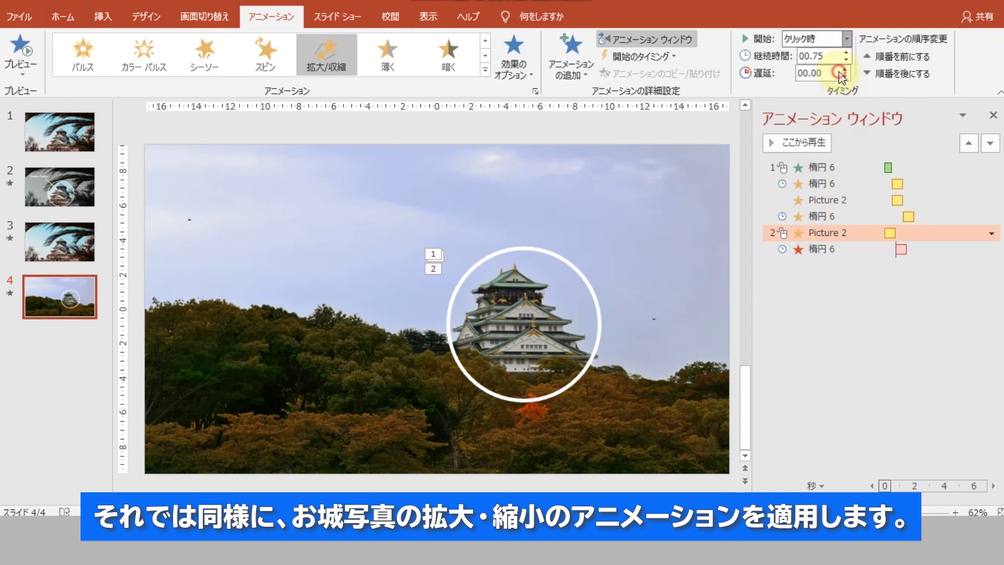
click(840, 168)
click(772, 143)
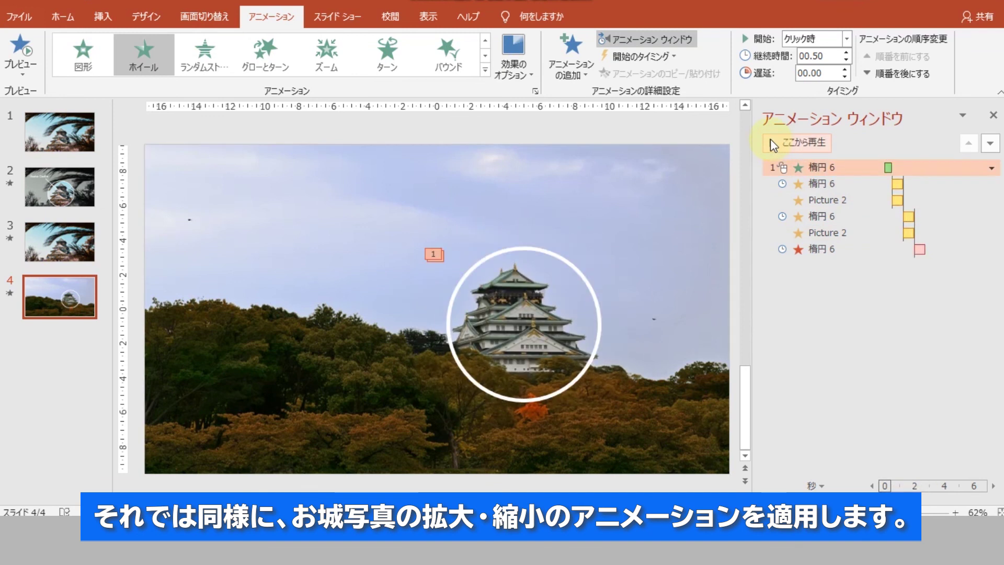
Add a Fade exit to the castle photo timed to start with the circle's Wheel exit
click(815, 250)
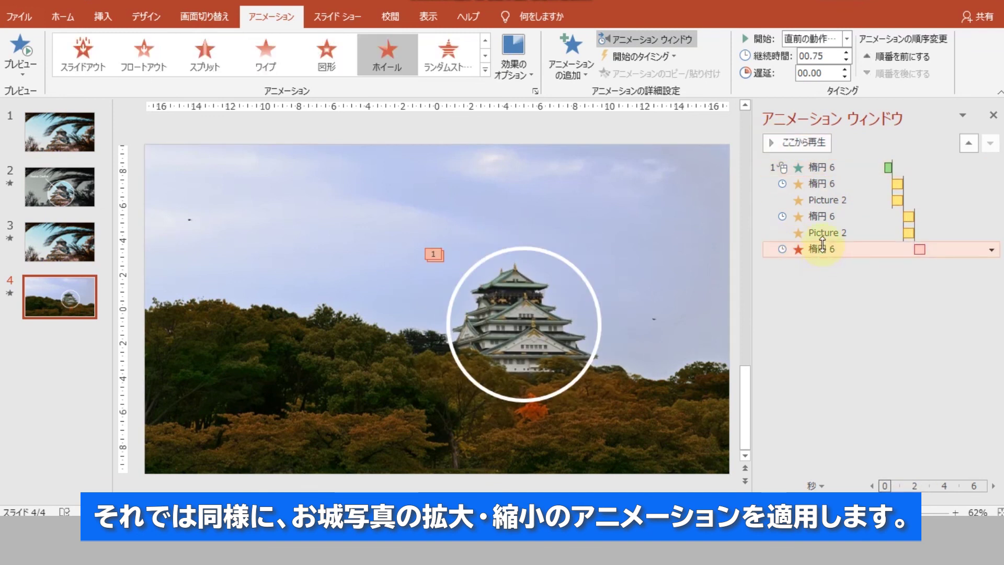
click(816, 233)
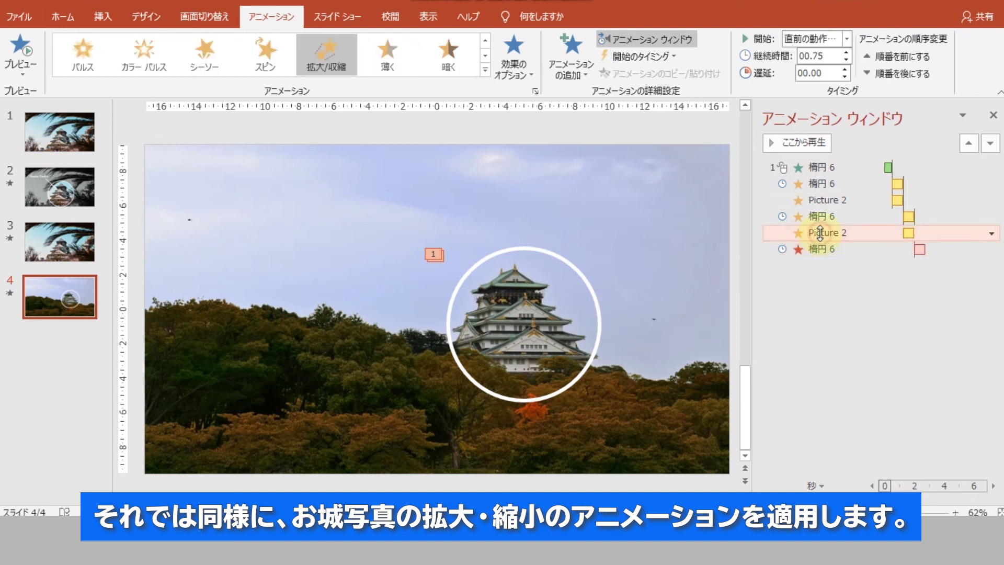
click(556, 312)
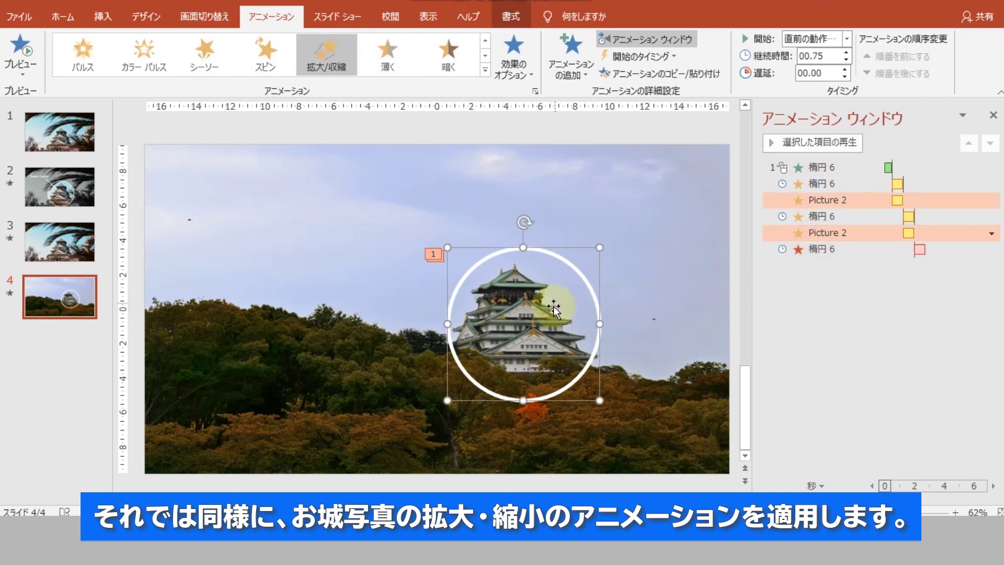
click(585, 77)
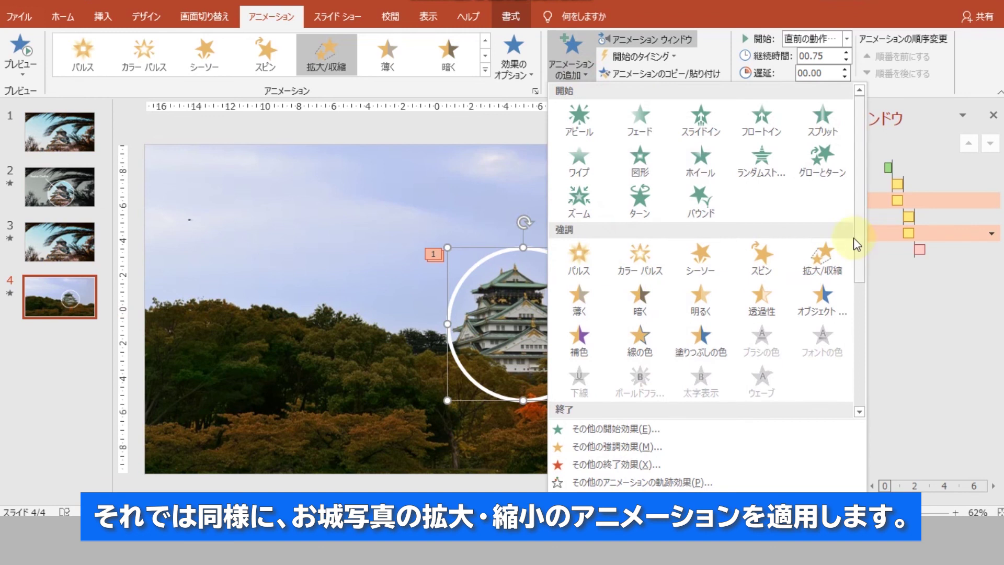
drag(853, 237, 852, 314)
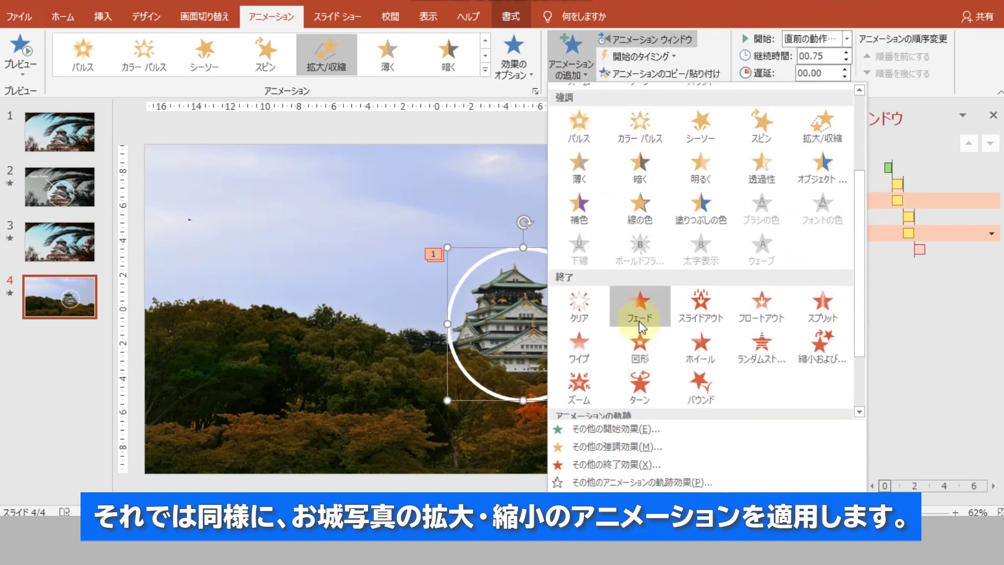
click(644, 297)
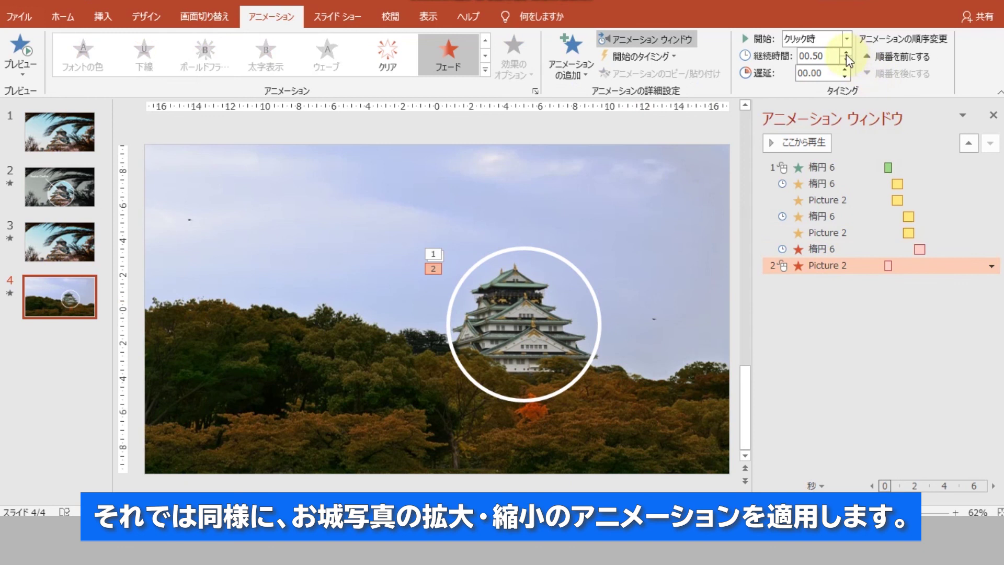
click(846, 40)
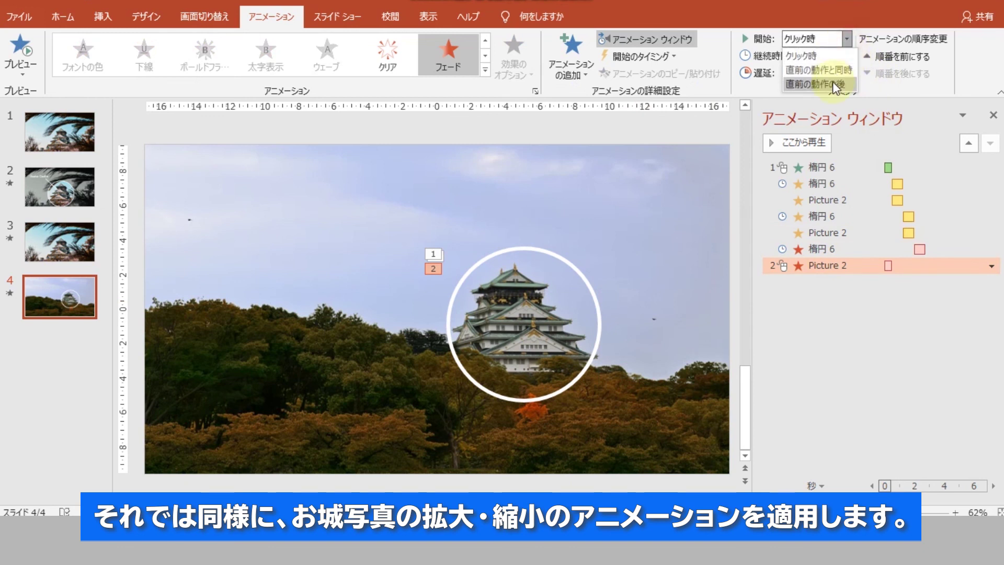
click(833, 74)
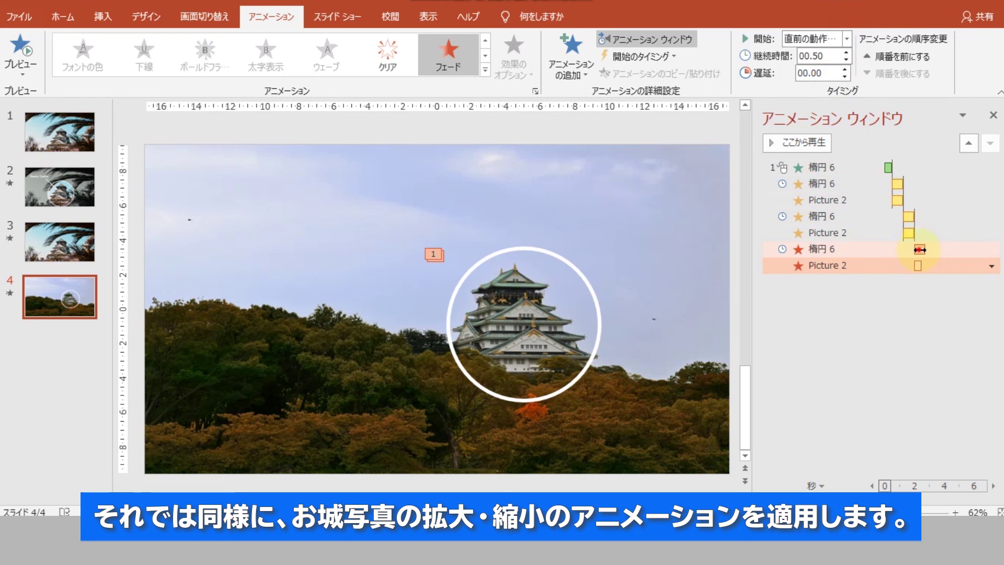
click(920, 250)
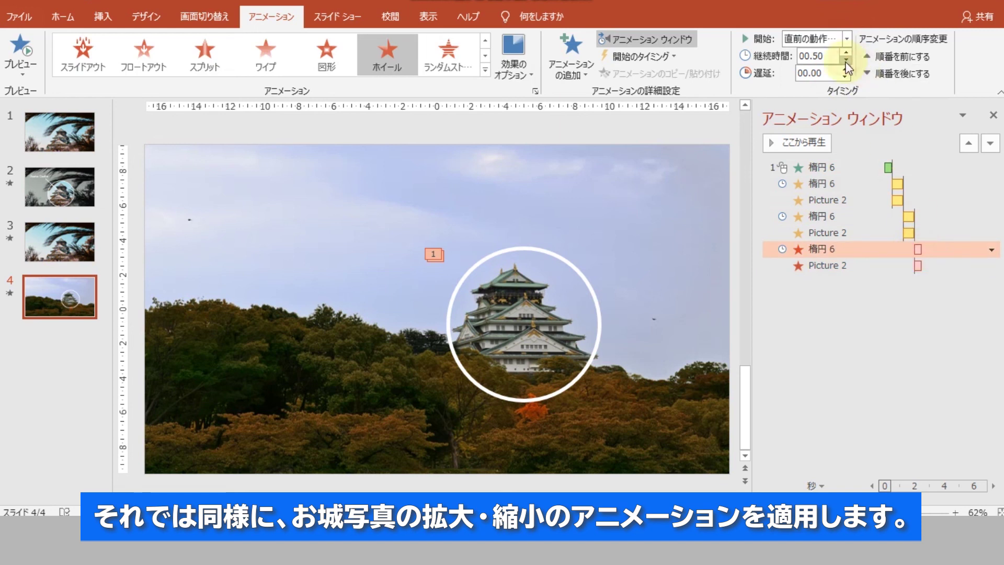
Preview the animations from the start, then bring up the circle's Grow/Shrink effect options
click(814, 167)
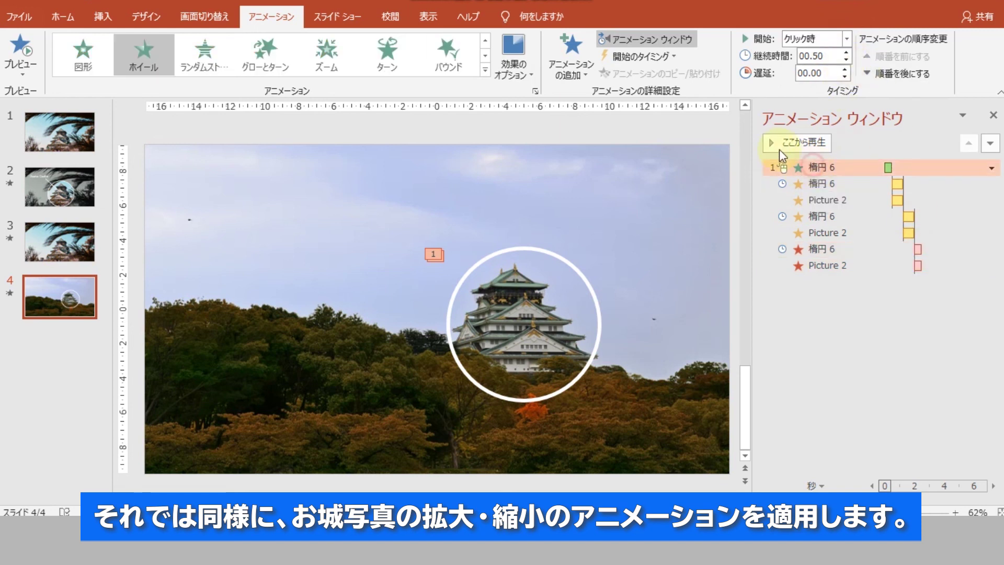
click(772, 143)
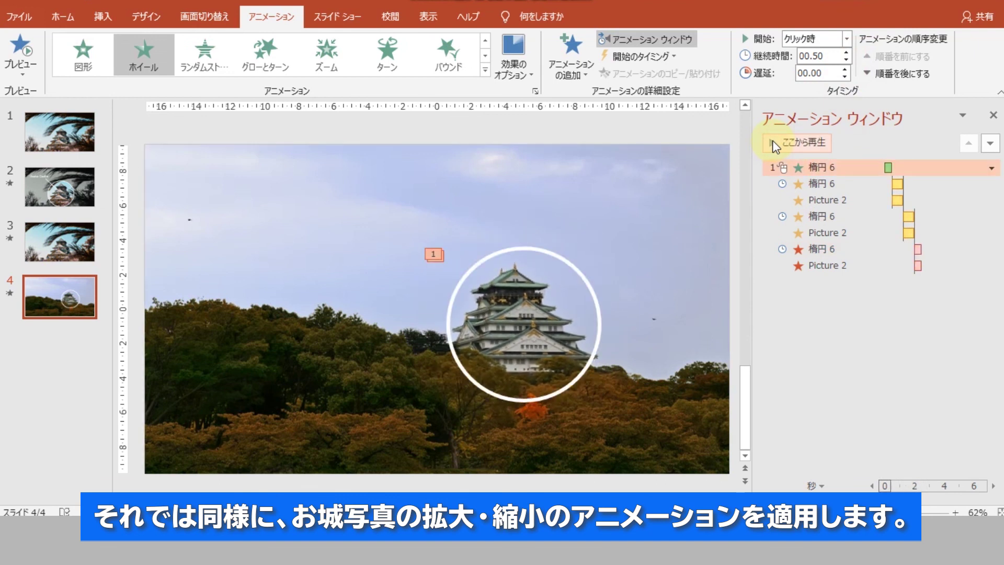
click(846, 216)
right_click(847, 217)
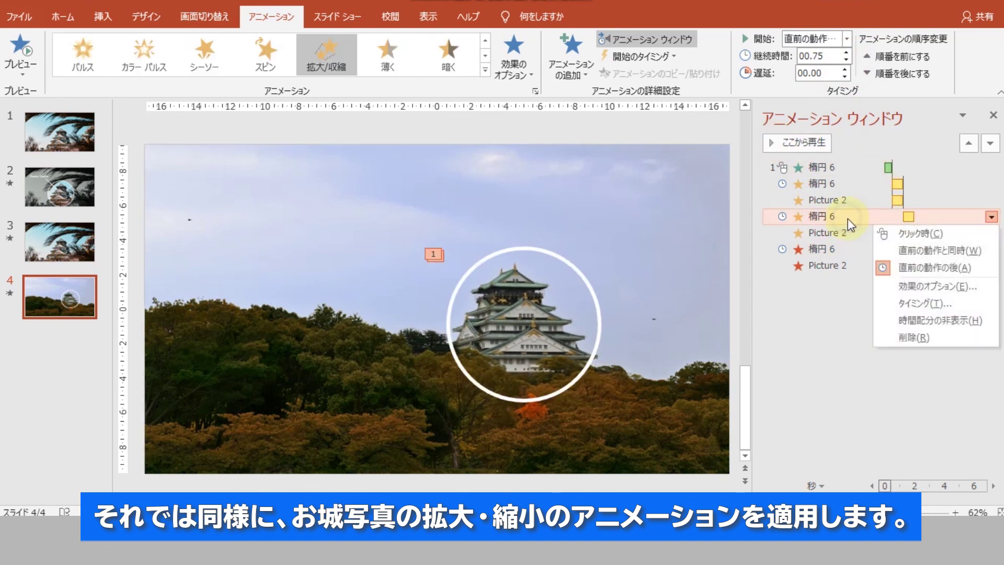
click(920, 286)
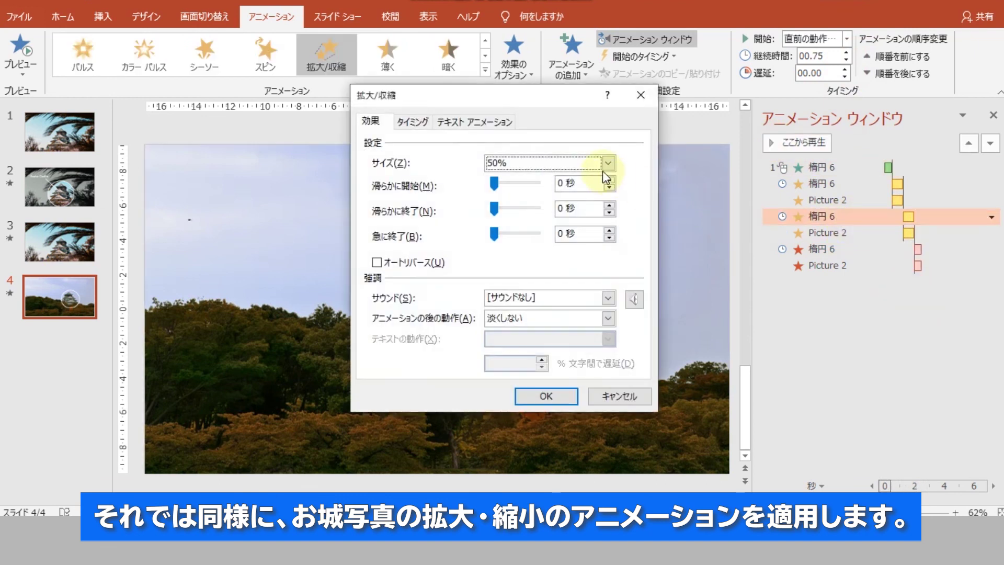
Set the circle's zoom to a custom 70% size with a 0.75-second smooth end
click(608, 164)
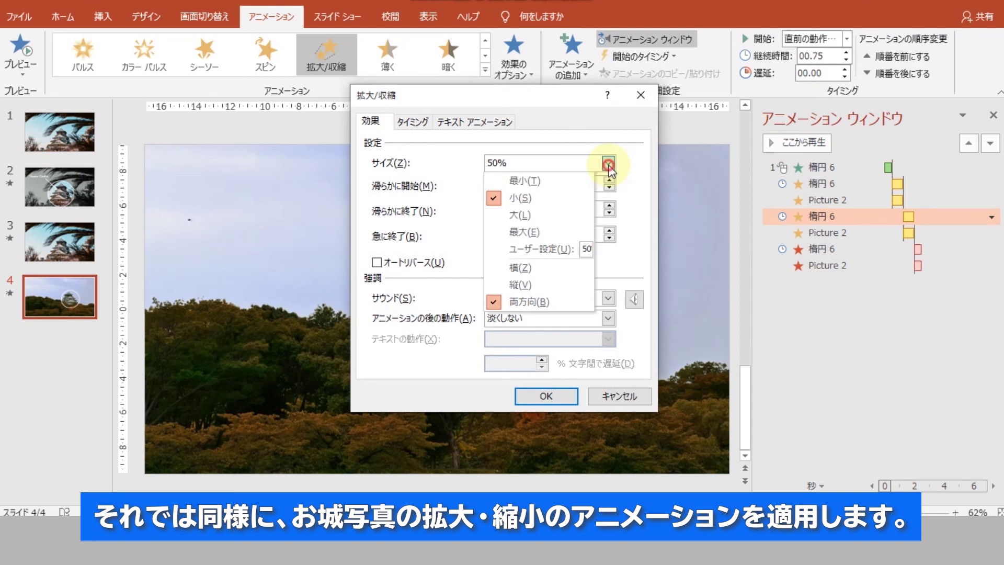
click(583, 249)
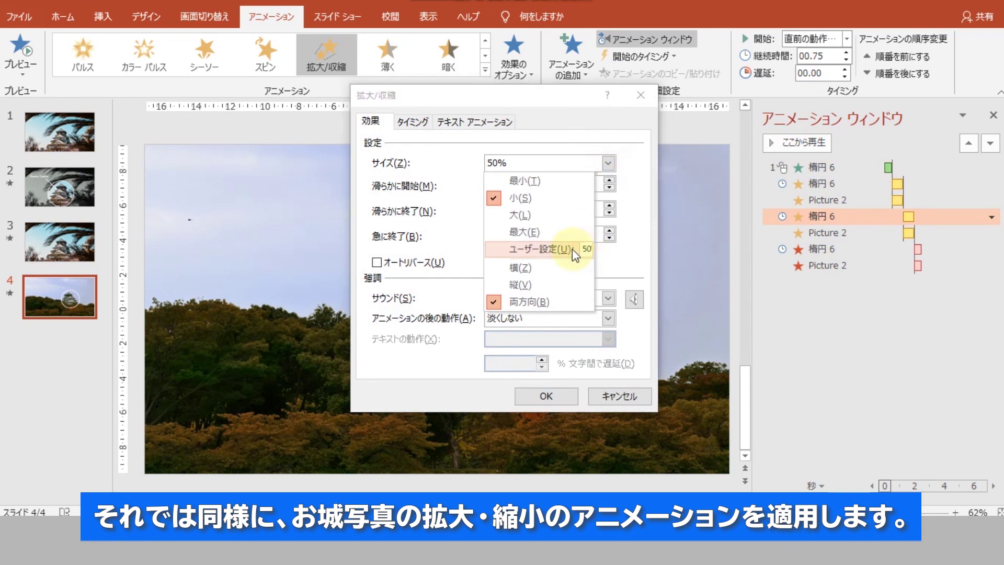
text(70)
key(Return)
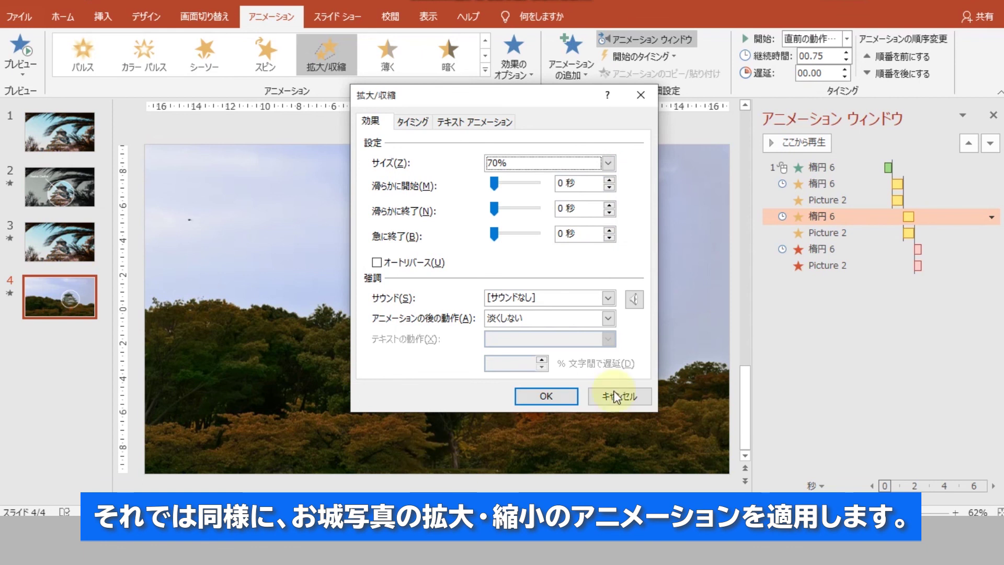
drag(493, 209, 539, 210)
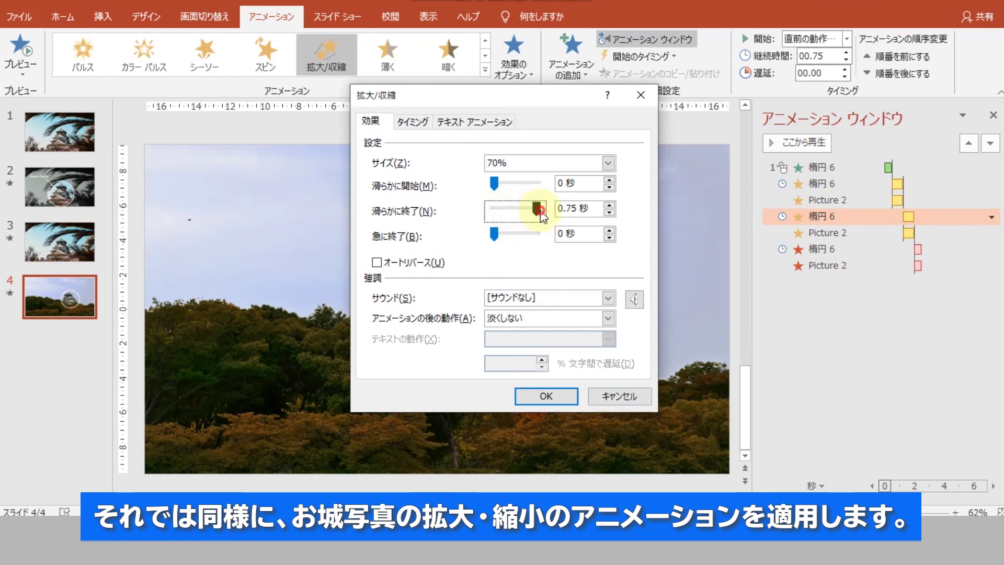
click(553, 396)
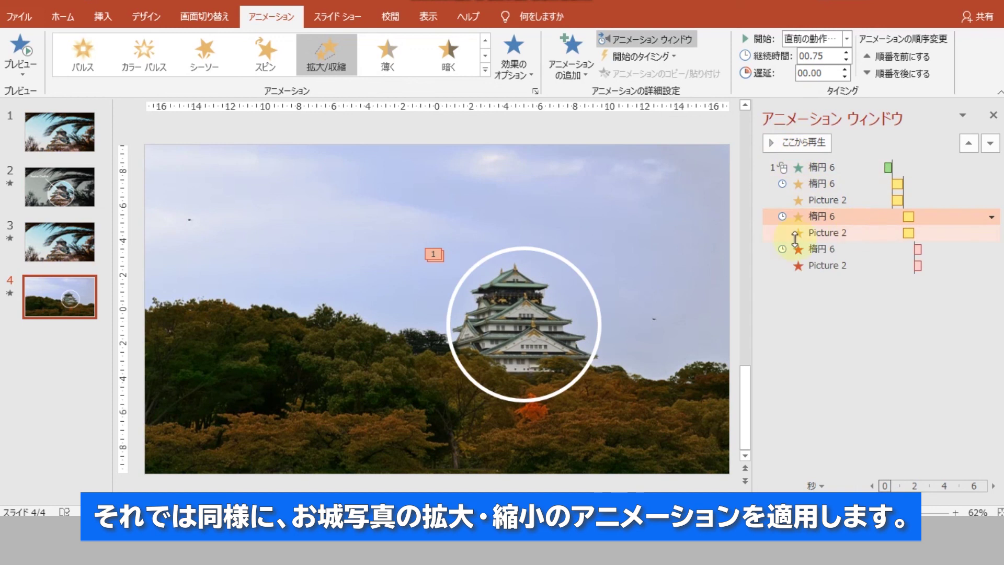
Give the castle photo's Grow/Shrink a 0.75-second smooth end and the custom 70% size
click(820, 233)
right_click(821, 235)
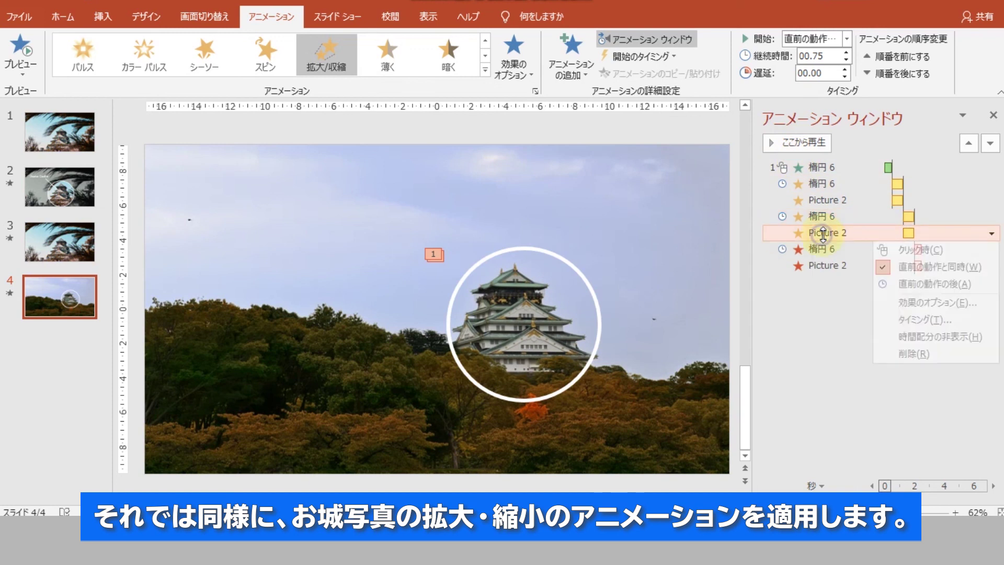
click(919, 306)
drag(495, 209, 566, 214)
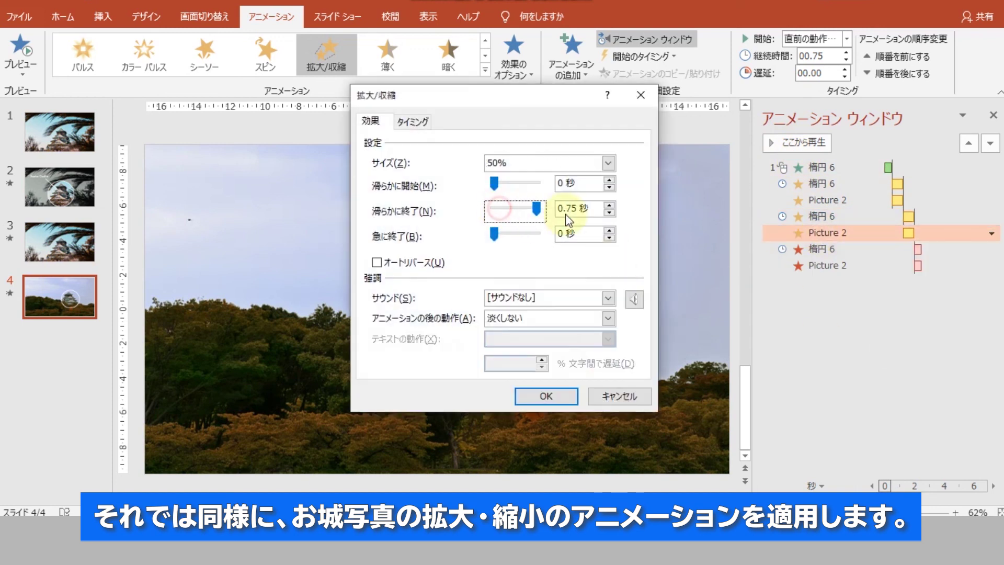
click(608, 163)
click(563, 249)
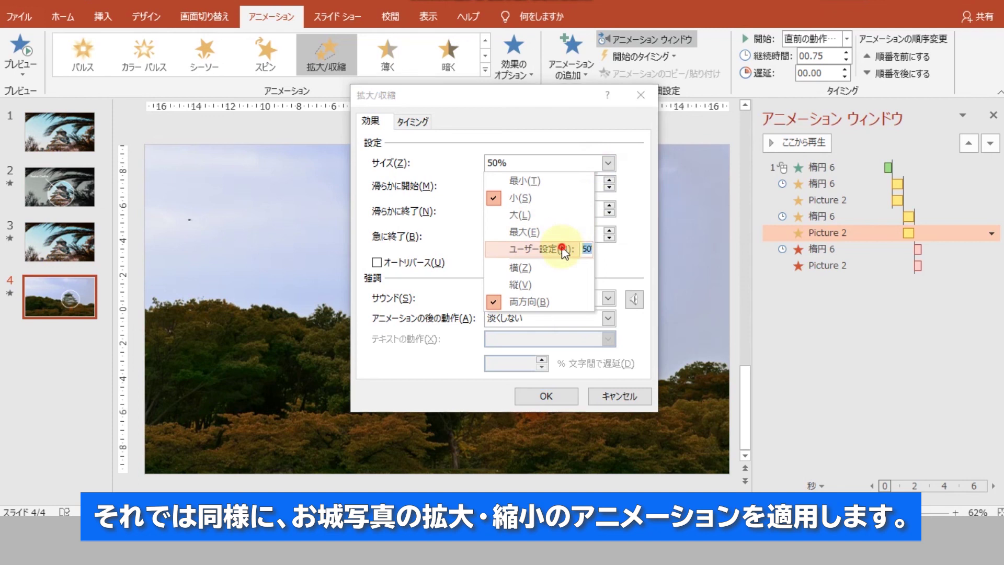
click(523, 396)
click(529, 393)
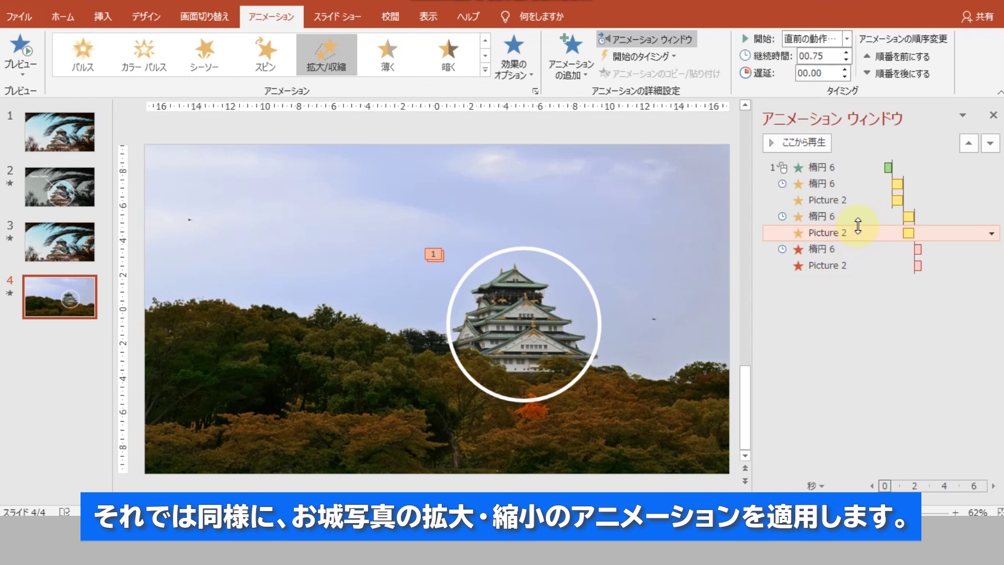
Lengthen the delay before the circle's Grow/Shrink effect using the Delay spinner
click(840, 215)
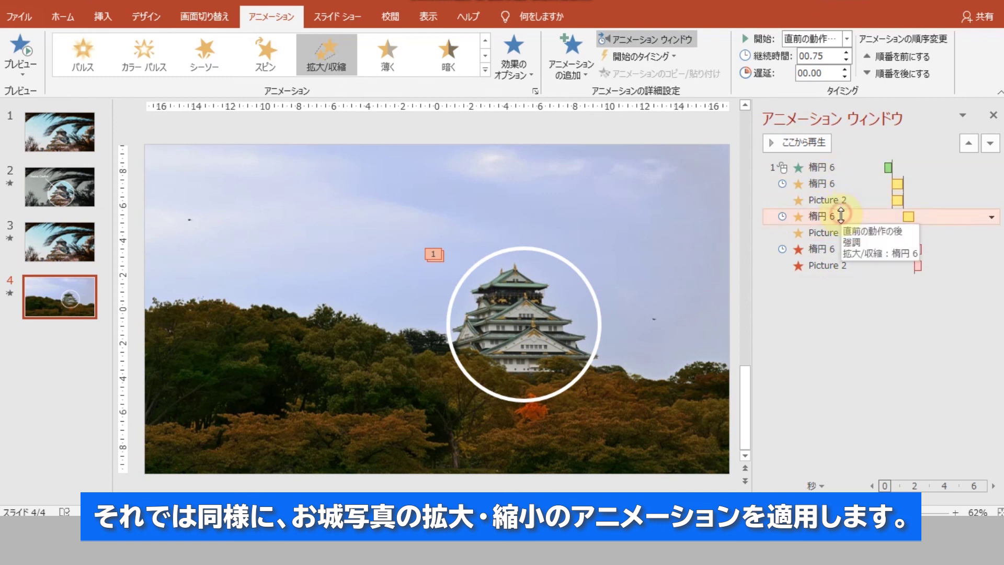
click(845, 69)
click(845, 69)
click(845, 70)
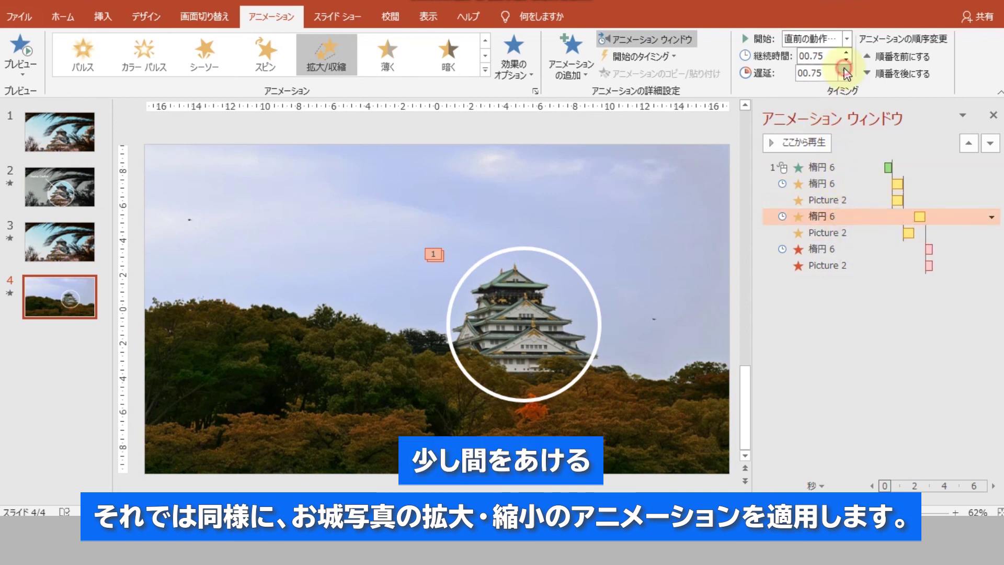
click(845, 70)
click(845, 70)
click(845, 69)
click(845, 69)
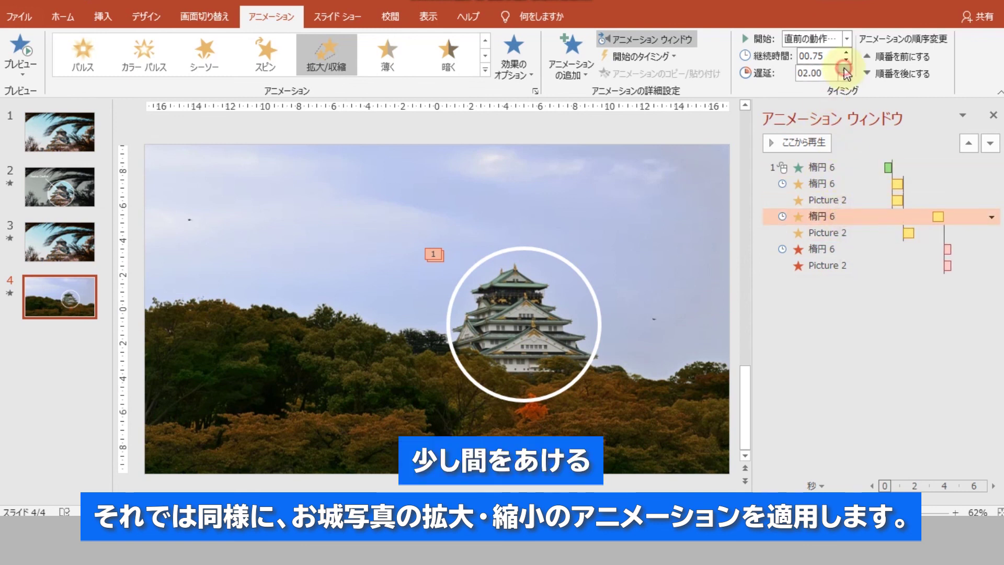
Select the photo's zoom effect, then replay the slide's animations from the first entrance effect
click(847, 235)
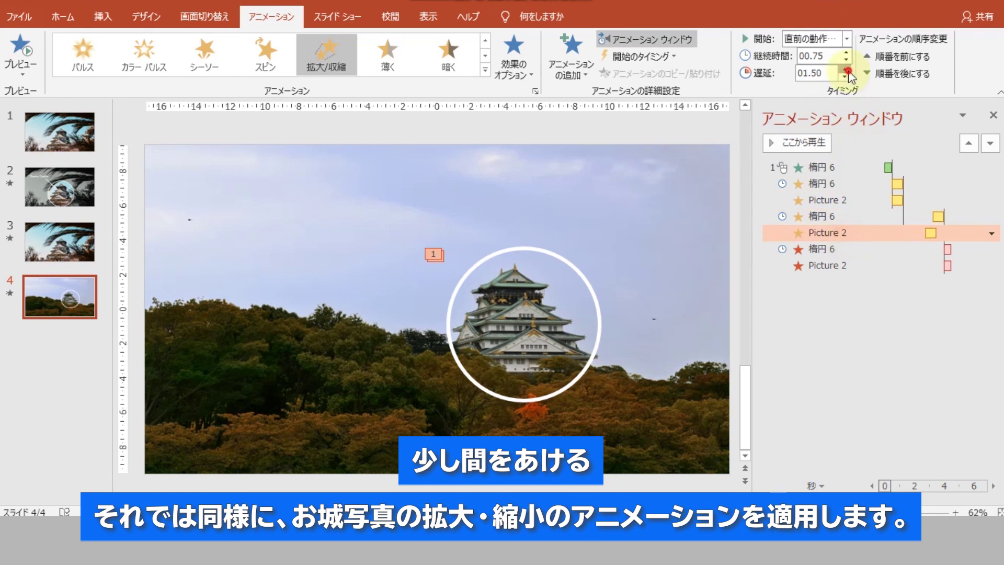
click(836, 166)
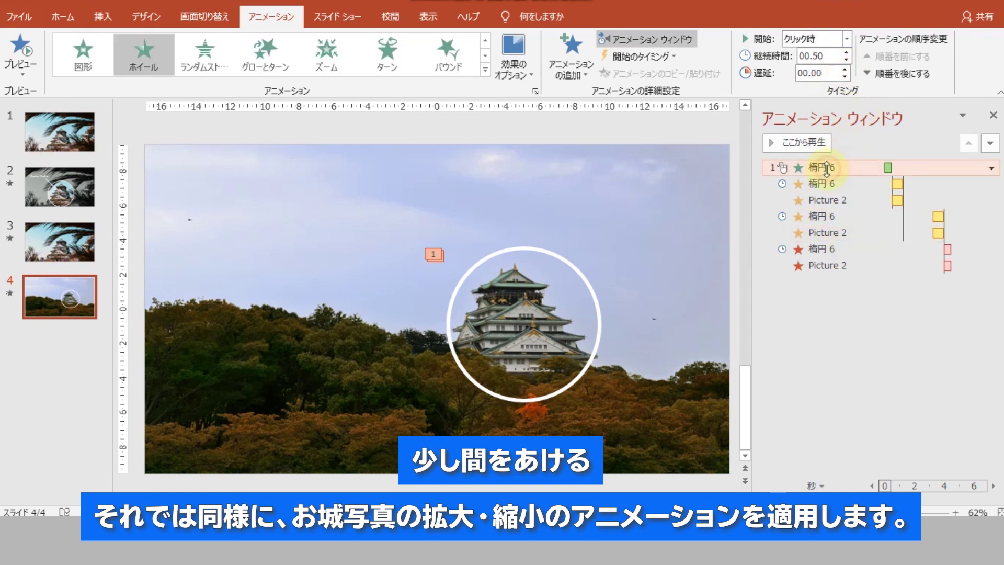
click(772, 143)
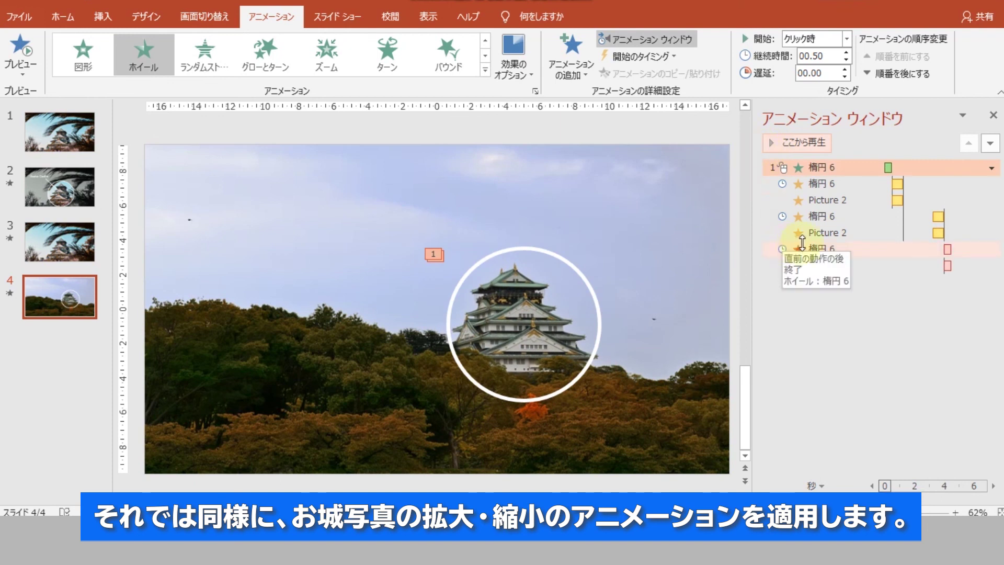
click(822, 236)
click(992, 233)
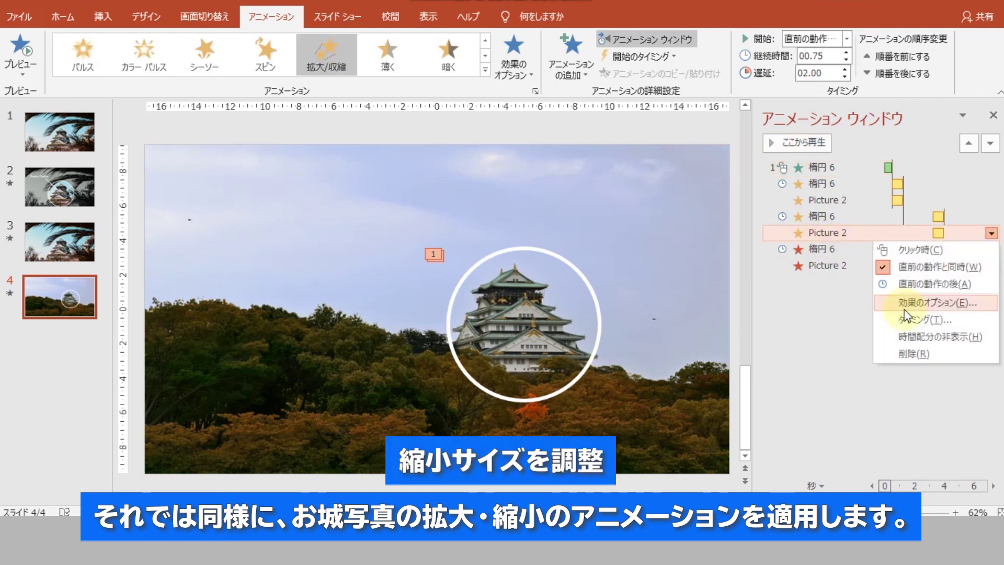
click(934, 303)
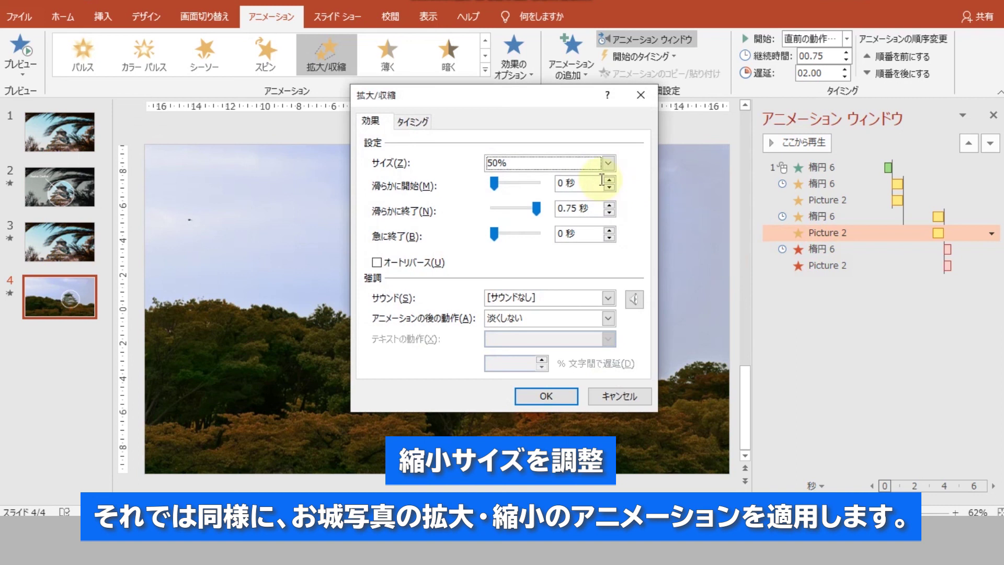
click(609, 164)
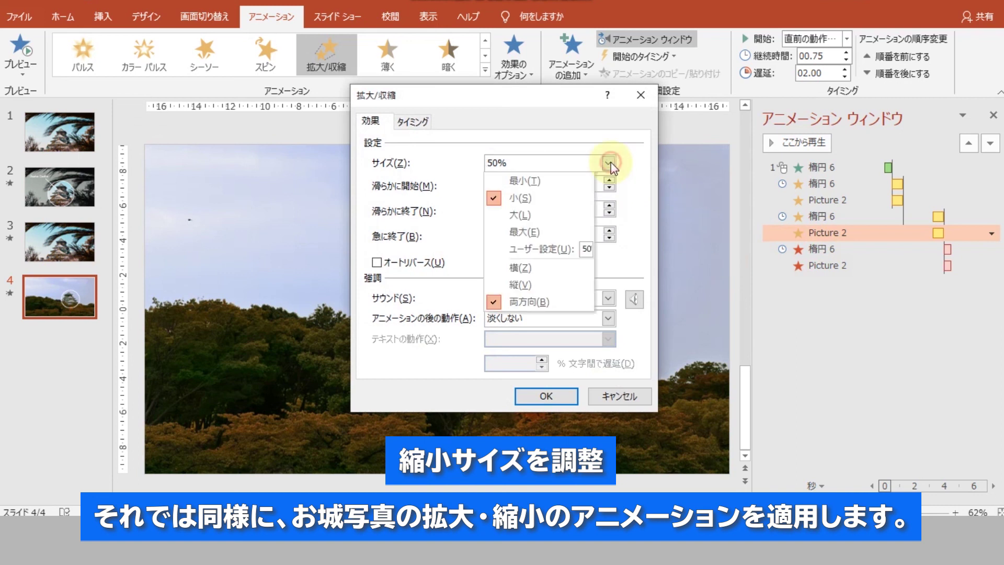
click(559, 254)
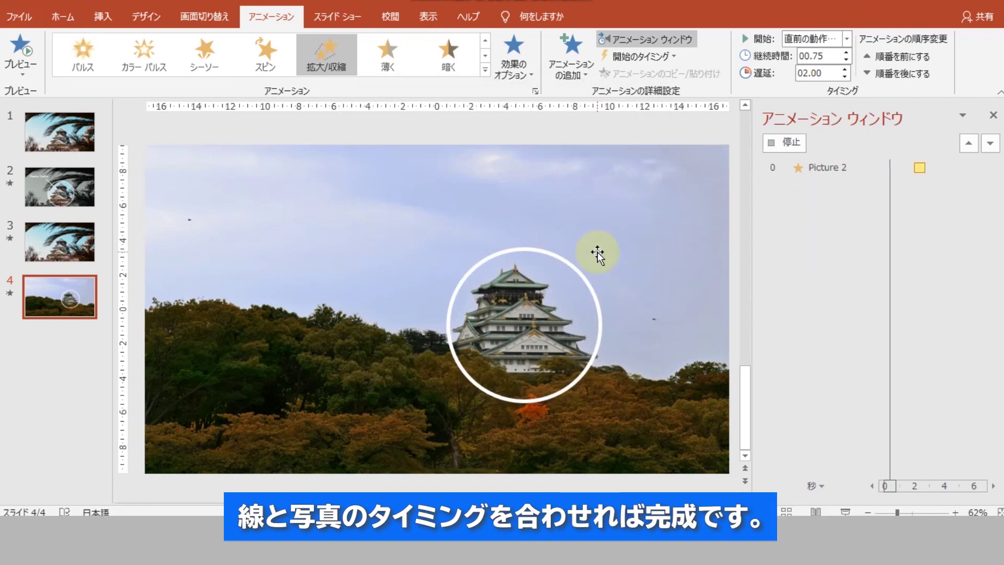
click(775, 140)
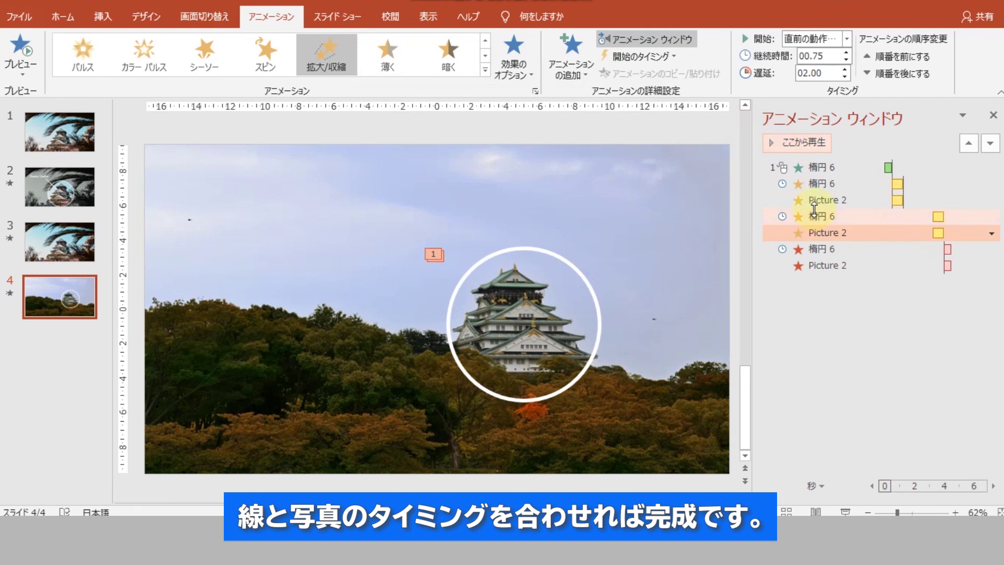
click(788, 163)
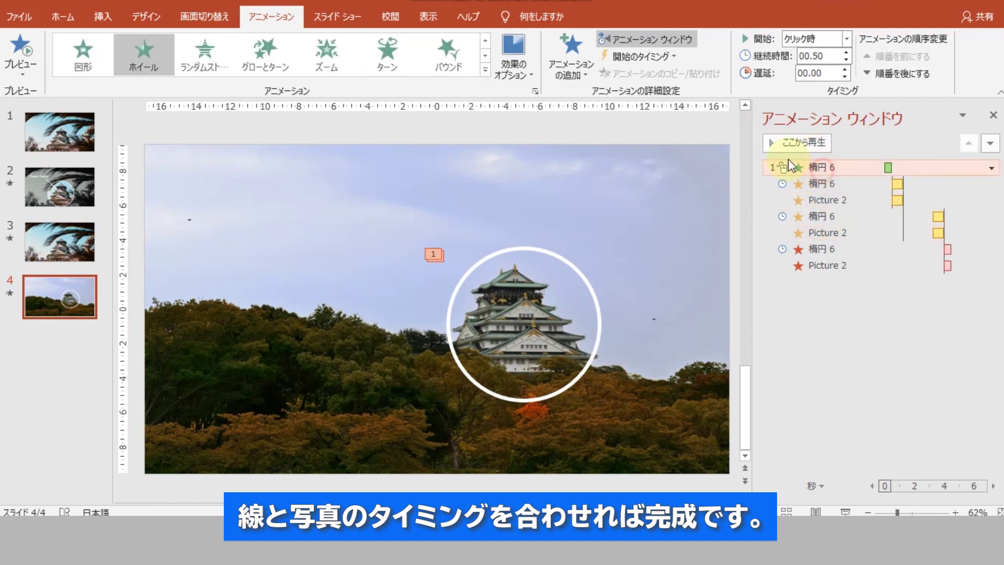
click(768, 140)
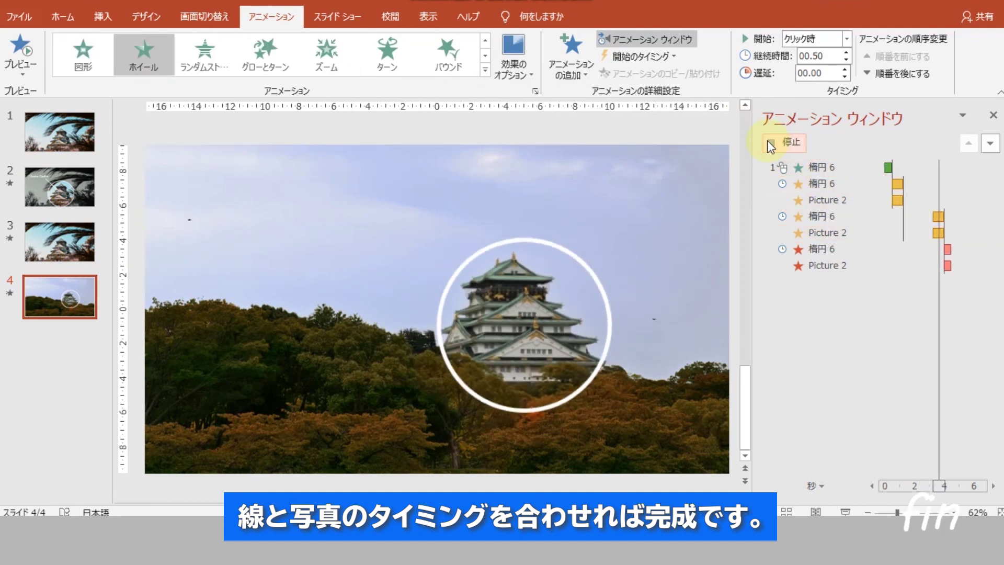
click(875, 249)
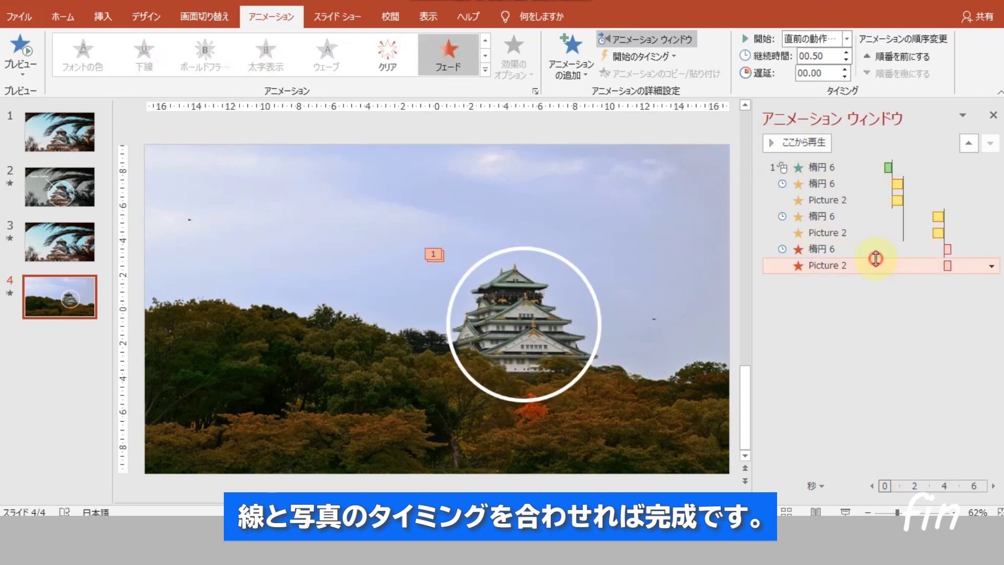